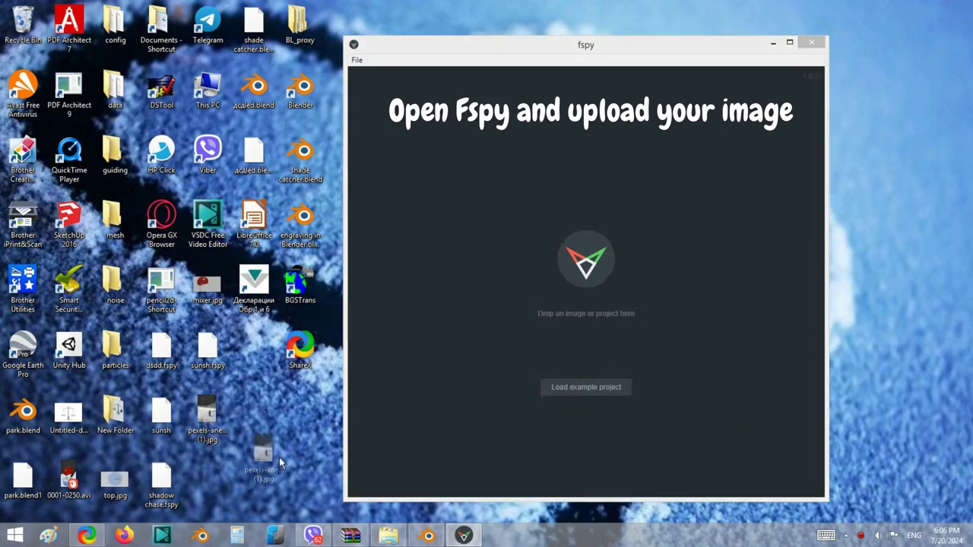
Step: Load the street photo into a maximized fSpy and lay the lower red and green lines along the curb and ground edges
{"action": "left_click_drag", "start_coordinate": [206, 417], "coordinate": [586, 266]}
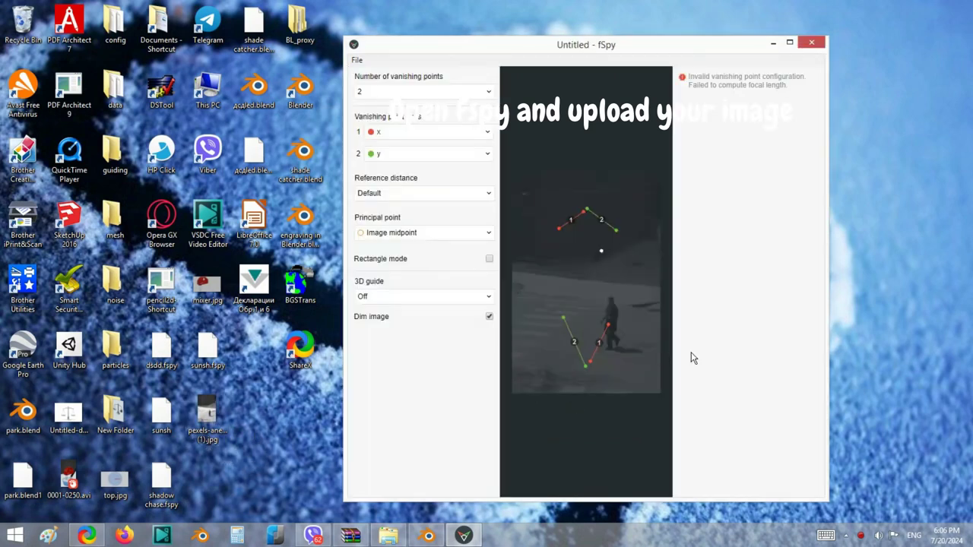
{"action": "left_click", "coordinate": [789, 42]}
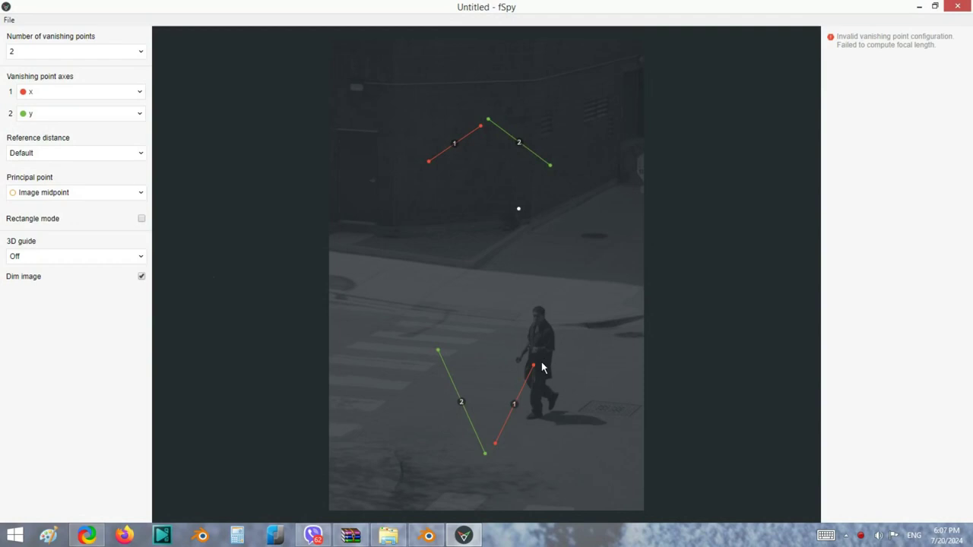
{"action": "left_click_drag", "start_coordinate": [532, 369], "coordinate": [616, 196]}
{"action": "left_click_drag", "start_coordinate": [493, 445], "coordinate": [532, 234]}
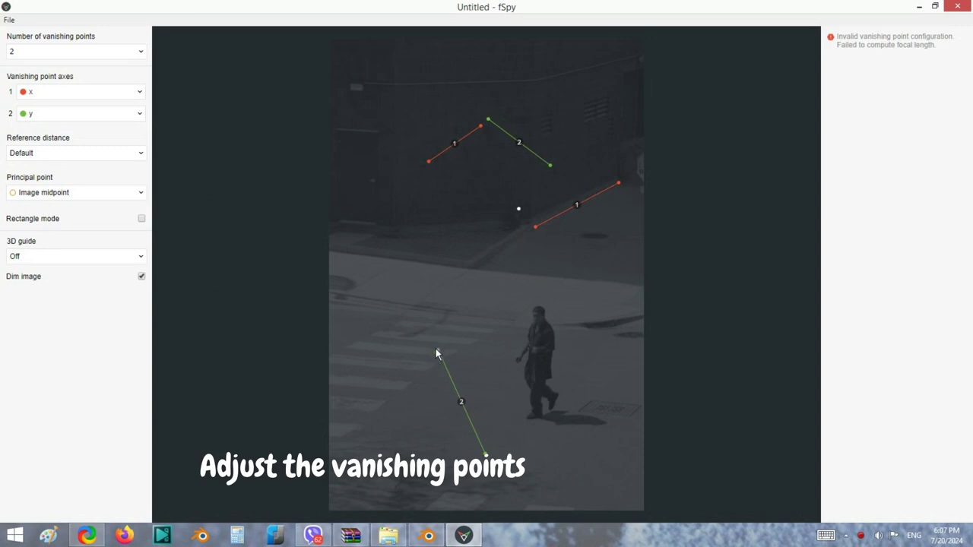
{"action": "left_click_drag", "start_coordinate": [437, 352], "coordinate": [329, 231]}
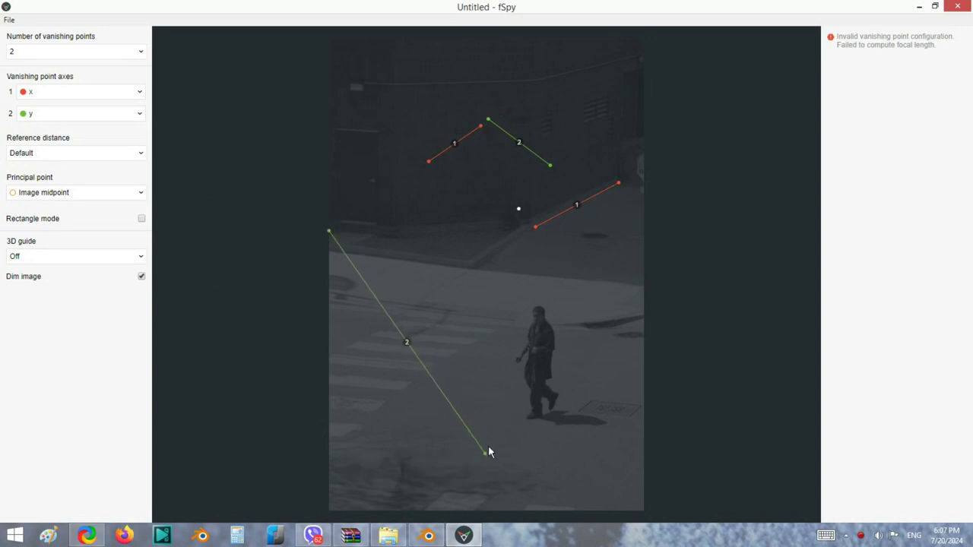
{"action": "left_click_drag", "start_coordinate": [484, 454], "coordinate": [395, 244]}
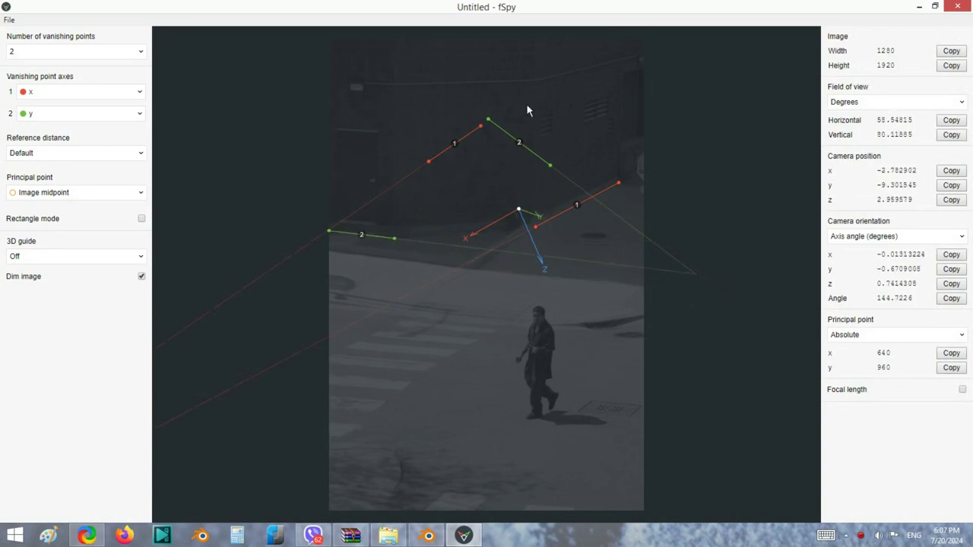
Step: Align the upper green line with the roofline and the upper red line with the building edge
{"action": "left_click_drag", "start_coordinate": [455, 108], "coordinate": [331, 84]}
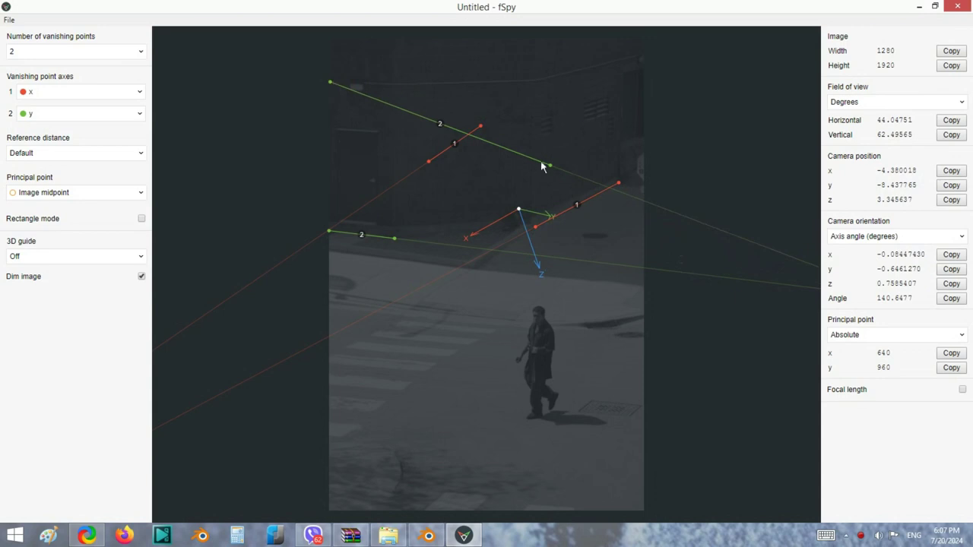
{"action": "left_click_drag", "start_coordinate": [549, 165], "coordinate": [396, 85]}
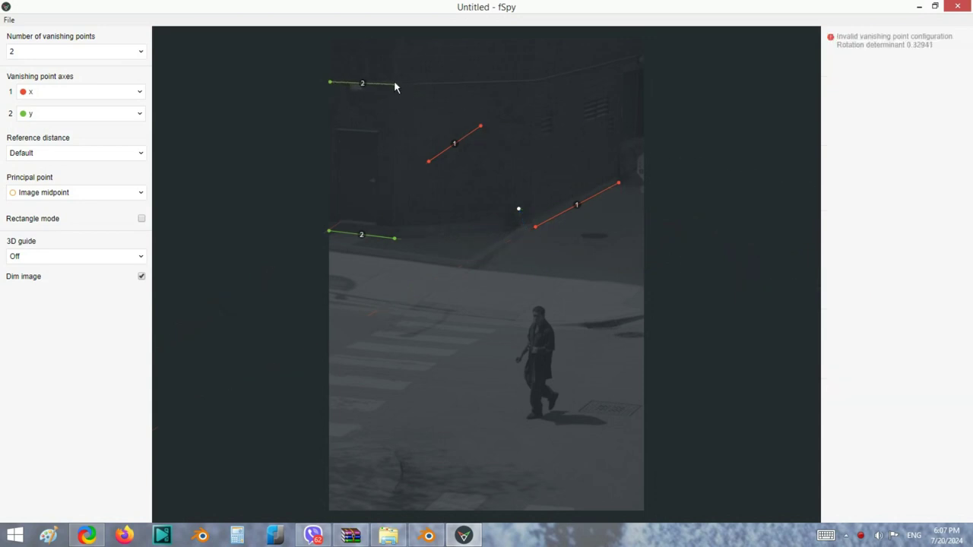
{"action": "left_click_drag", "start_coordinate": [480, 129], "coordinate": [643, 57]}
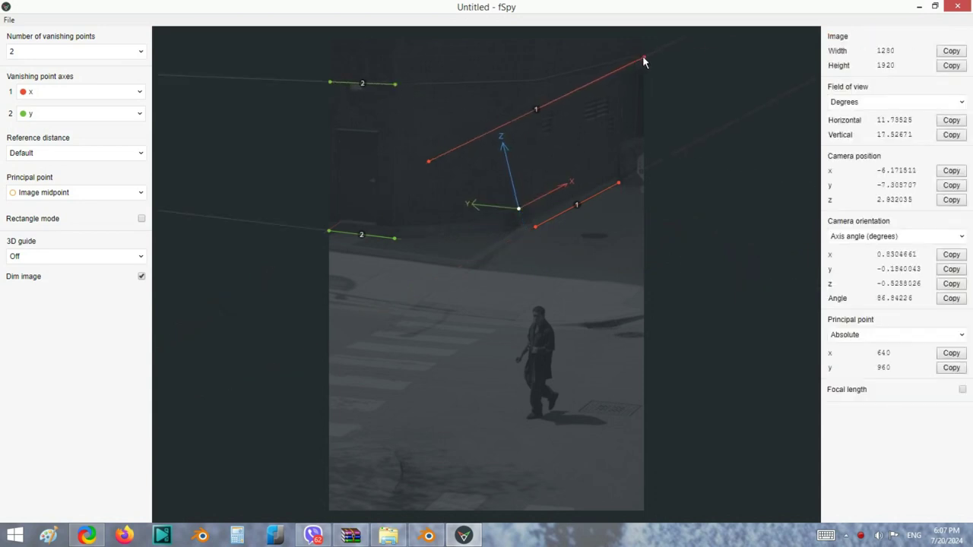
{"action": "mouse_move", "coordinate": [430, 162]}
{"action": "left_mouse_down"}
{"action": "mouse_move", "coordinate": [526, 76]}
{"action": "mouse_move", "coordinate": [536, 79]}
{"action": "left_mouse_up"}
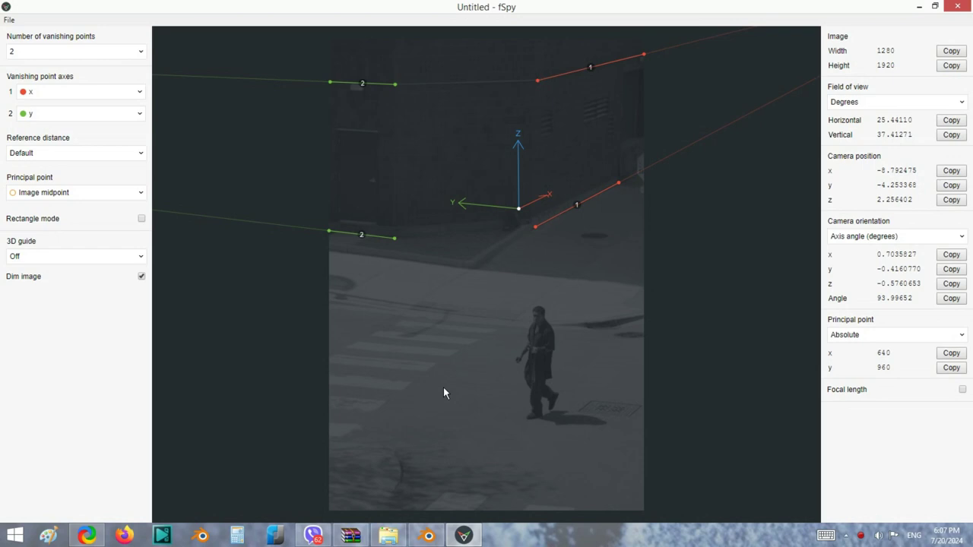
Step: Save the solved fSpy project over the existing Desktop file sunsh.fspy
{"action": "left_click", "coordinate": [14, 21]}
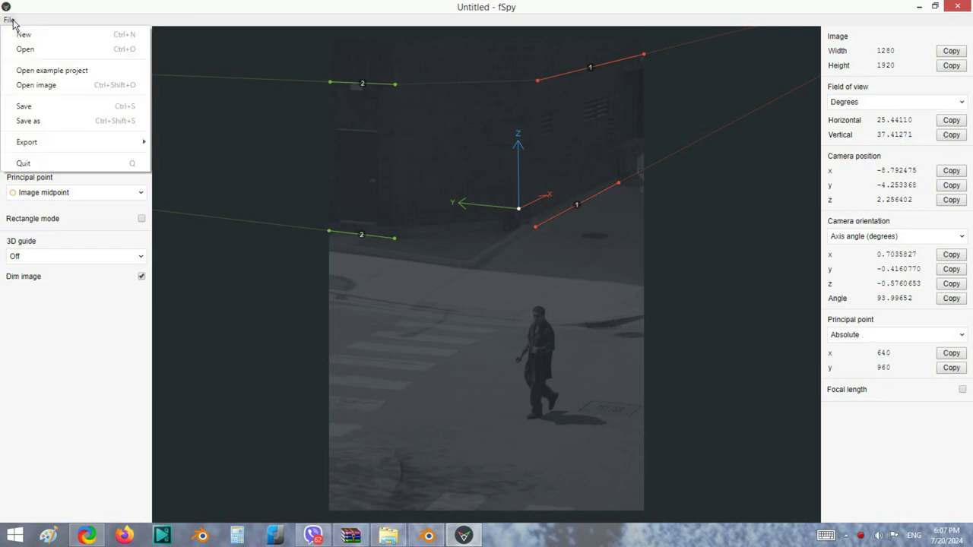
{"action": "left_click", "coordinate": [35, 104]}
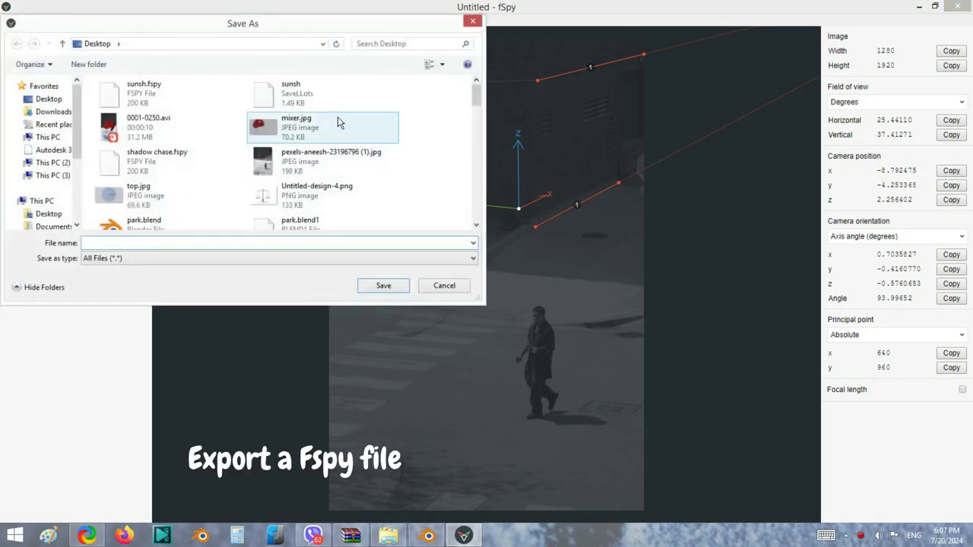
{"action": "left_click", "coordinate": [152, 91]}
{"action": "left_click", "coordinate": [391, 286]}
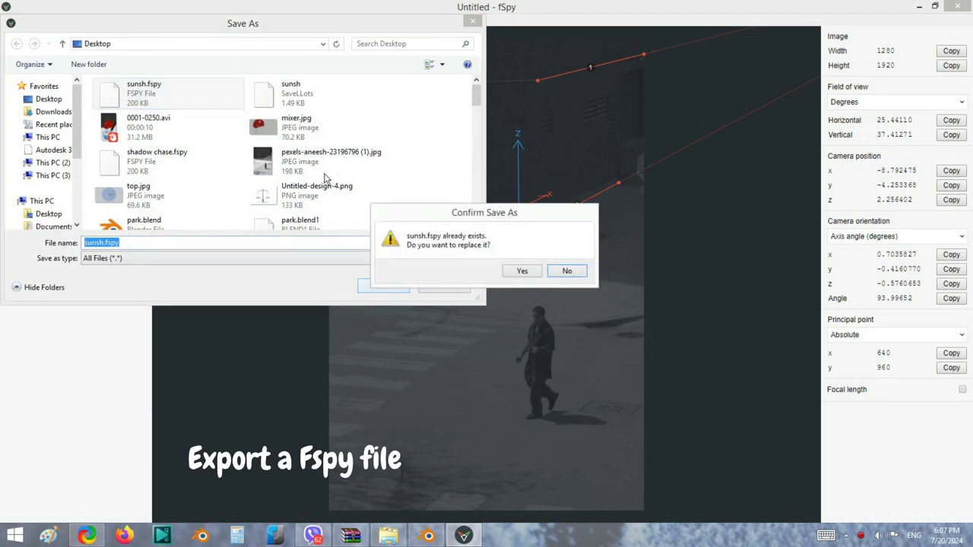
{"action": "left_click", "coordinate": [523, 272]}
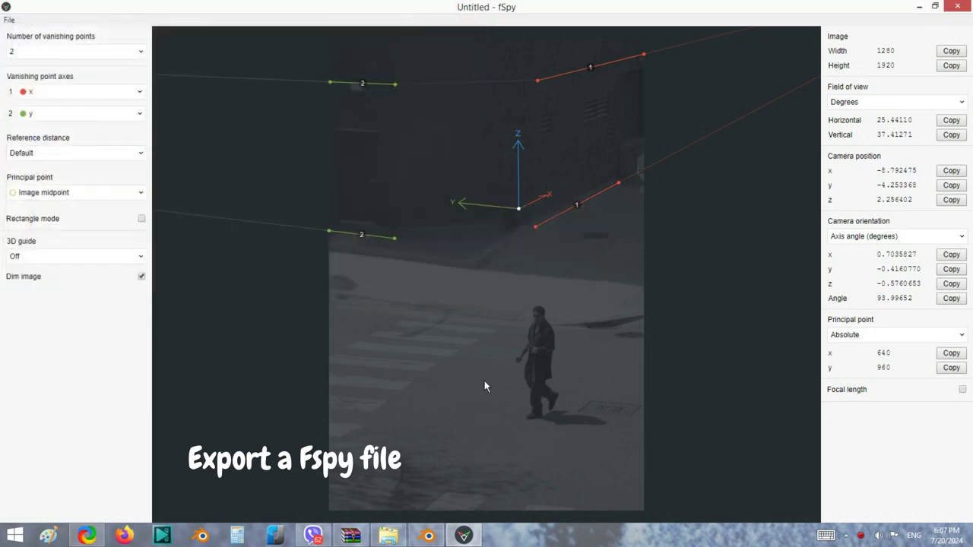
Step: Confirm in Blender's Preferences that the fSpy importer add-on is available
{"action": "left_click", "coordinate": [428, 537]}
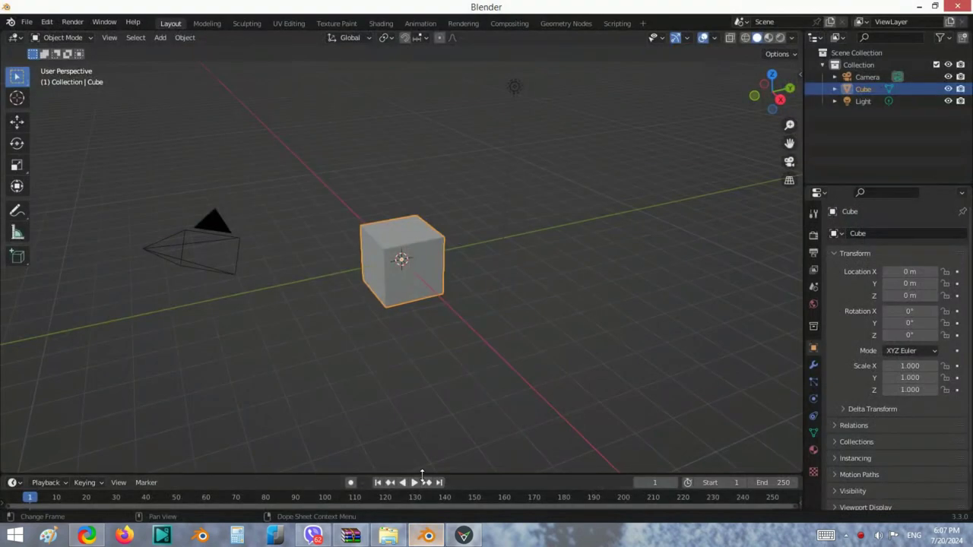
{"action": "left_click", "coordinate": [46, 21]}
{"action": "left_click", "coordinate": [91, 195]}
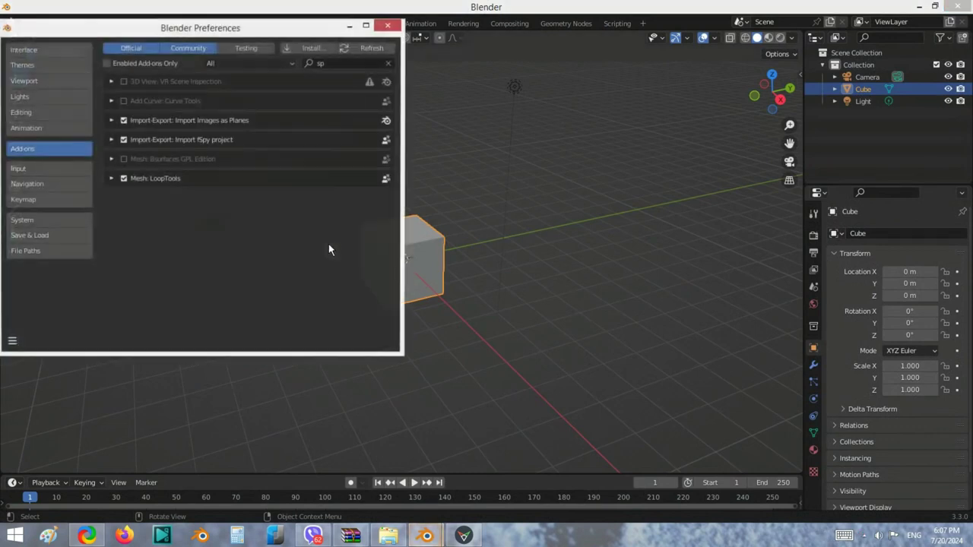
{"action": "left_click", "coordinate": [388, 25]}
Step: Import Desktop/sunsh.fspy as a matched camera with the photo background, then select the default cube
{"action": "left_click", "coordinate": [27, 22]}
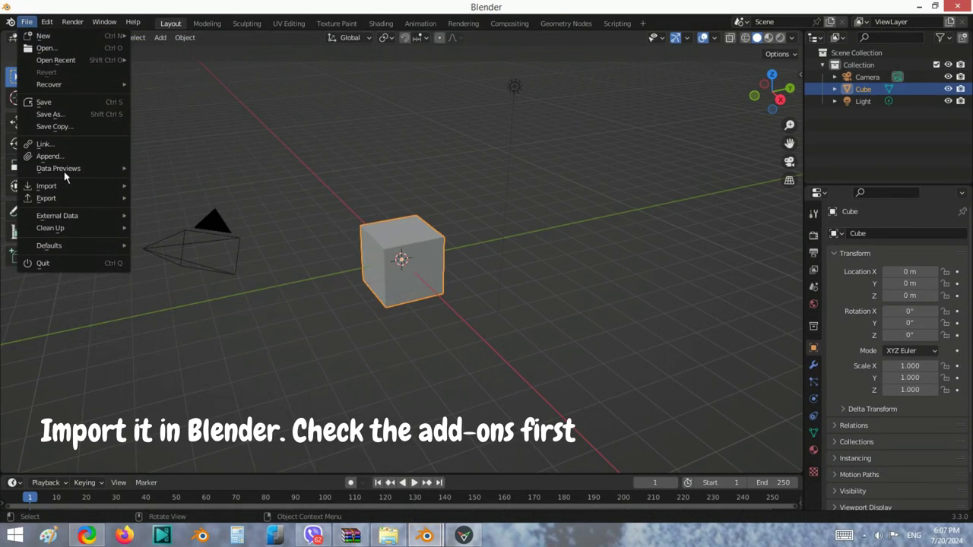
{"action": "mouse_move", "coordinate": [46, 186]}
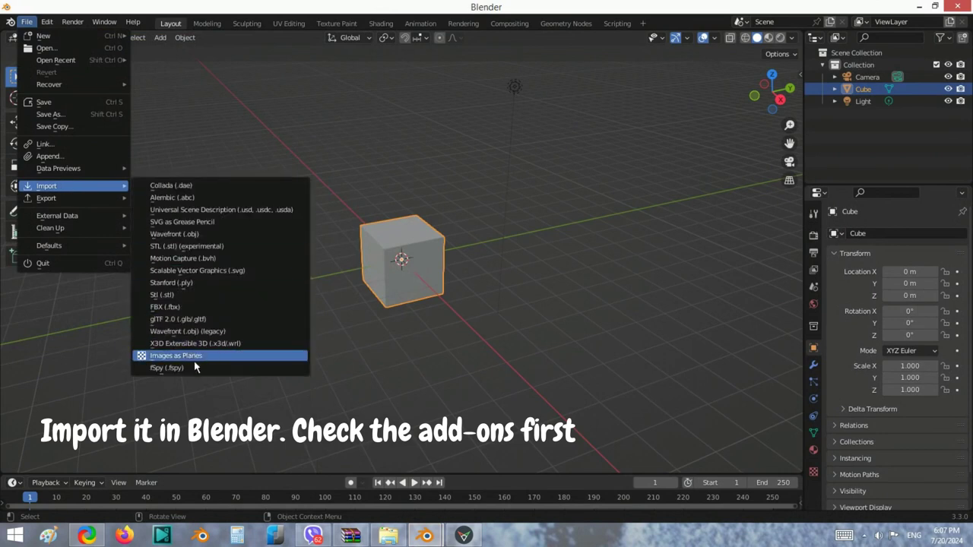
{"action": "left_click", "coordinate": [194, 368]}
{"action": "scroll", "coordinate": [443, 276], "scroll_direction": "down", "scroll_amount": 3}
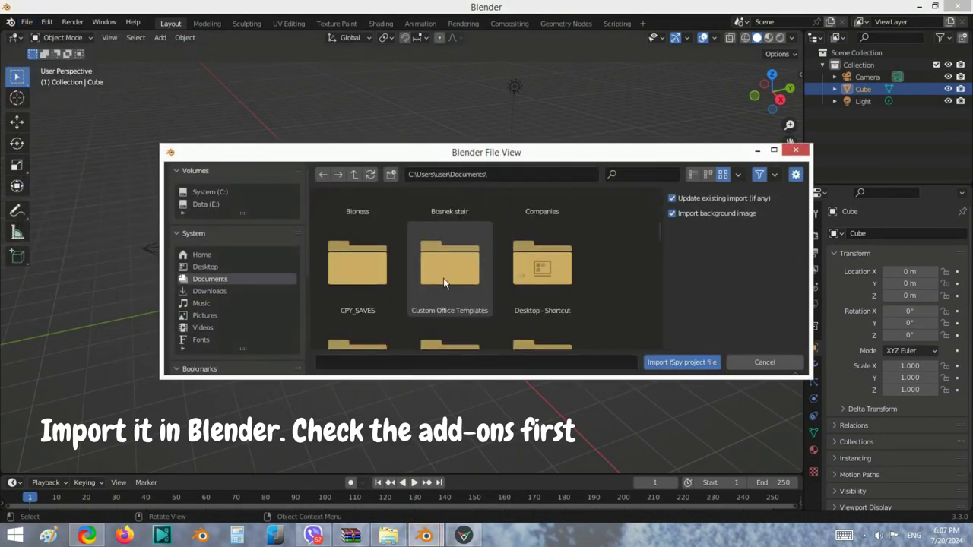
{"action": "scroll", "coordinate": [443, 277], "scroll_direction": "down", "scroll_amount": 3}
{"action": "scroll", "coordinate": [445, 237], "scroll_direction": "down", "scroll_amount": 3}
{"action": "scroll", "coordinate": [446, 236], "scroll_direction": "down", "scroll_amount": 5}
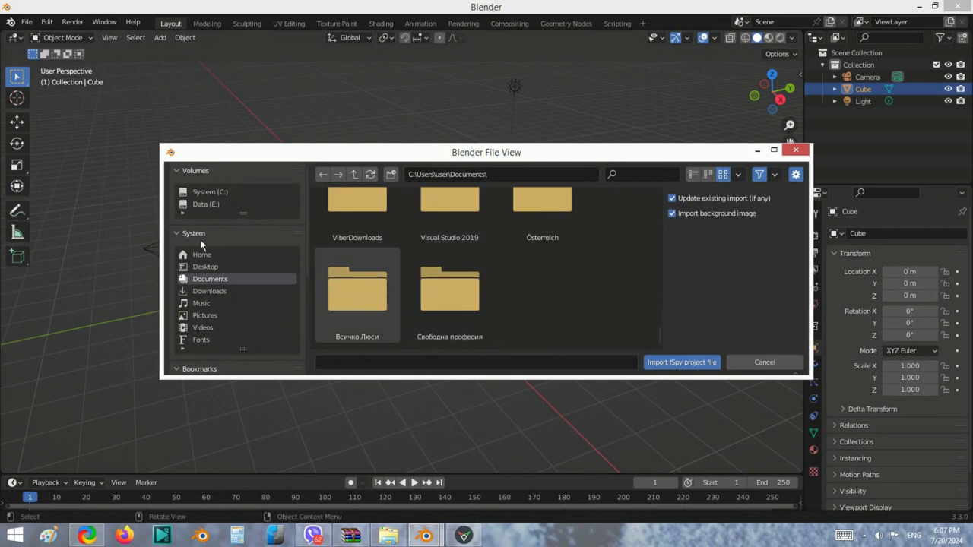
{"action": "left_click", "coordinate": [210, 267]}
{"action": "scroll", "coordinate": [537, 244], "scroll_direction": "down", "scroll_amount": 5}
{"action": "scroll", "coordinate": [537, 231], "scroll_direction": "down", "scroll_amount": 3}
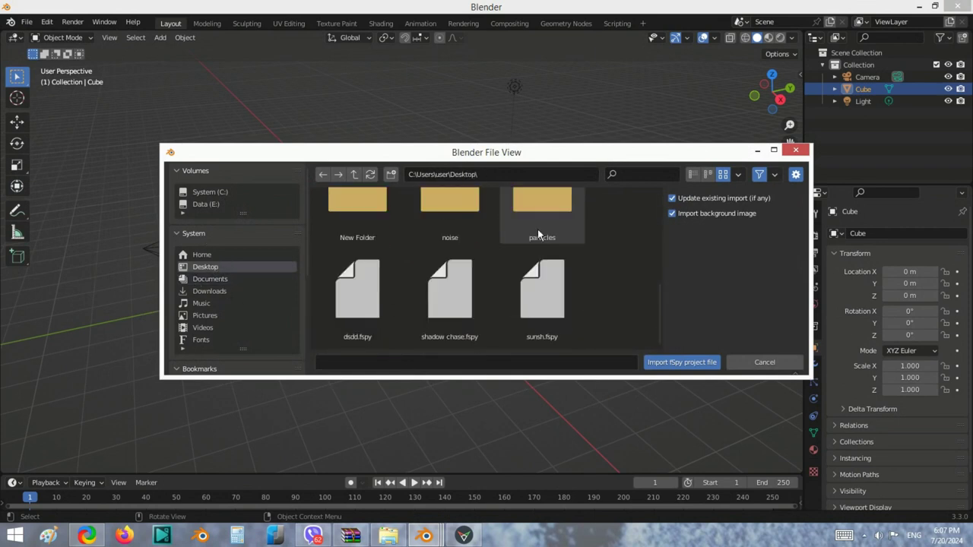
{"action": "left_click", "coordinate": [560, 302]}
{"action": "left_click", "coordinate": [673, 363]}
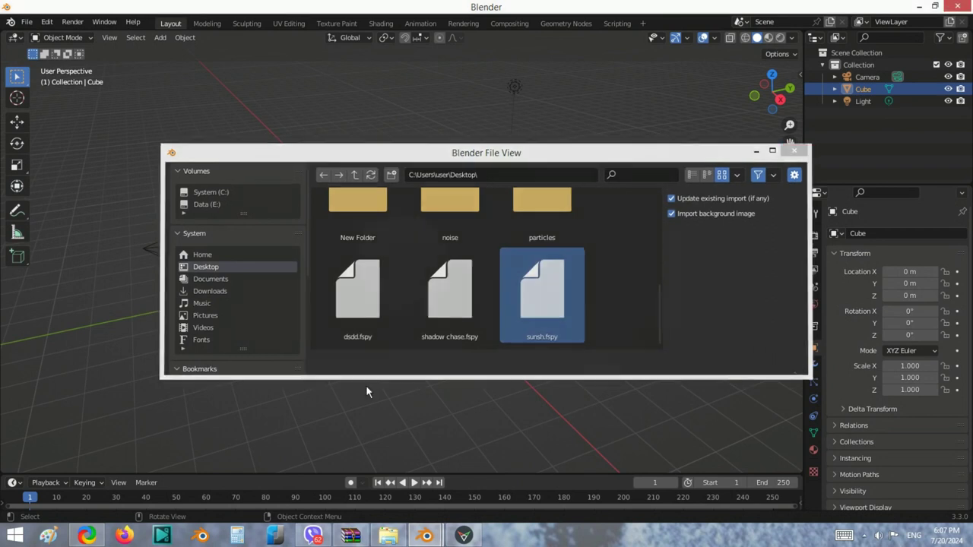
{"action": "left_click", "coordinate": [478, 152]}
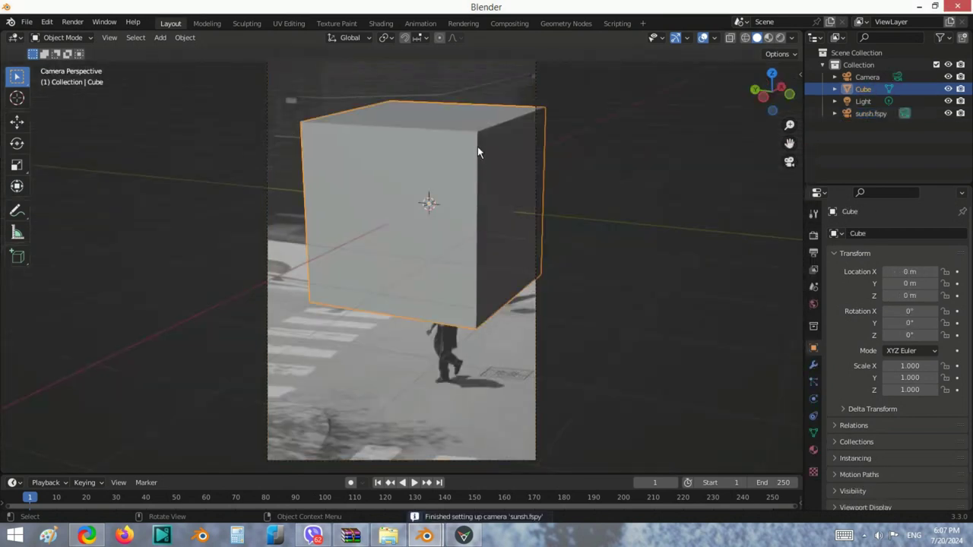
Step: Delete the default cube and add a scaled-down cylinder
{"action": "key", "text": "Delete"}
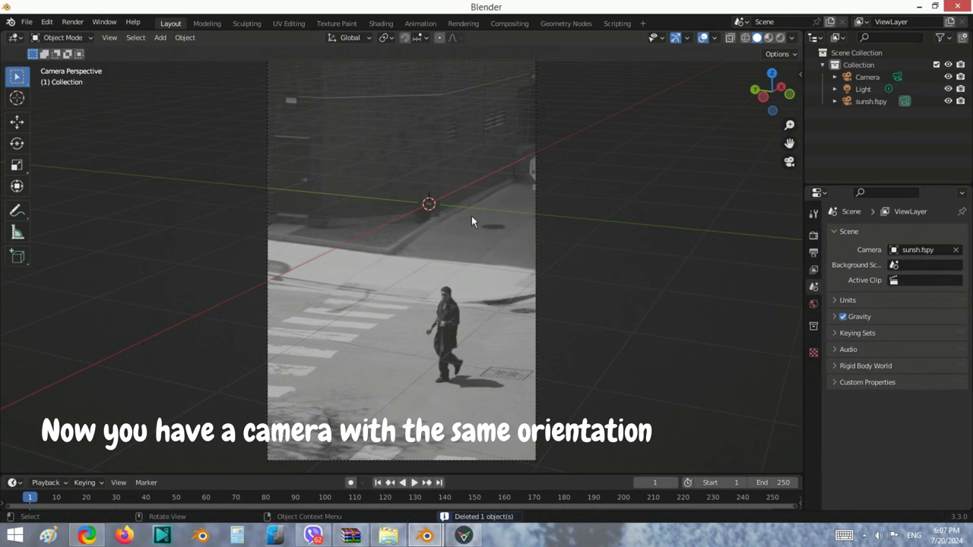
{"action": "scroll", "coordinate": [472, 250], "scroll_direction": "down", "scroll_amount": 3}
{"action": "scroll", "coordinate": [472, 250], "scroll_direction": "up", "scroll_amount": 2}
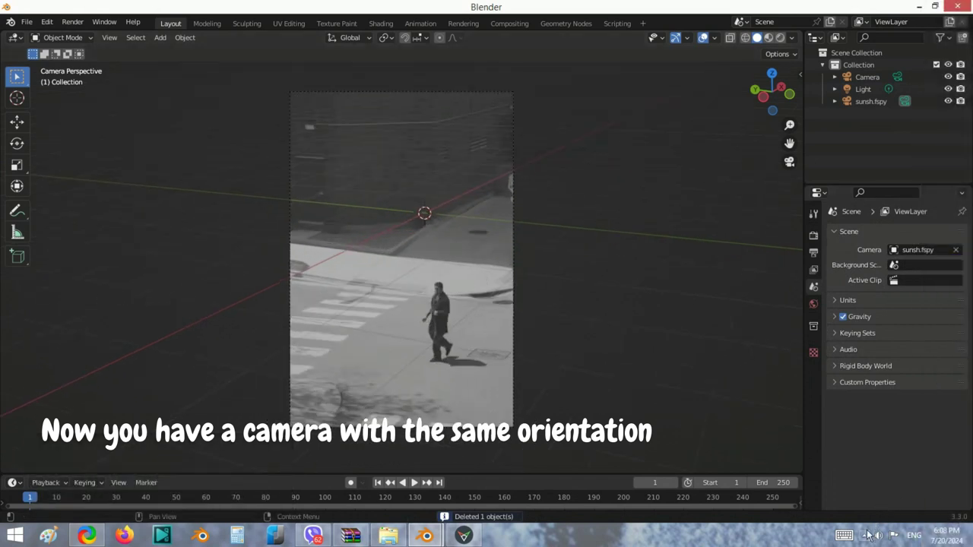
{"action": "left_click", "coordinate": [866, 535]}
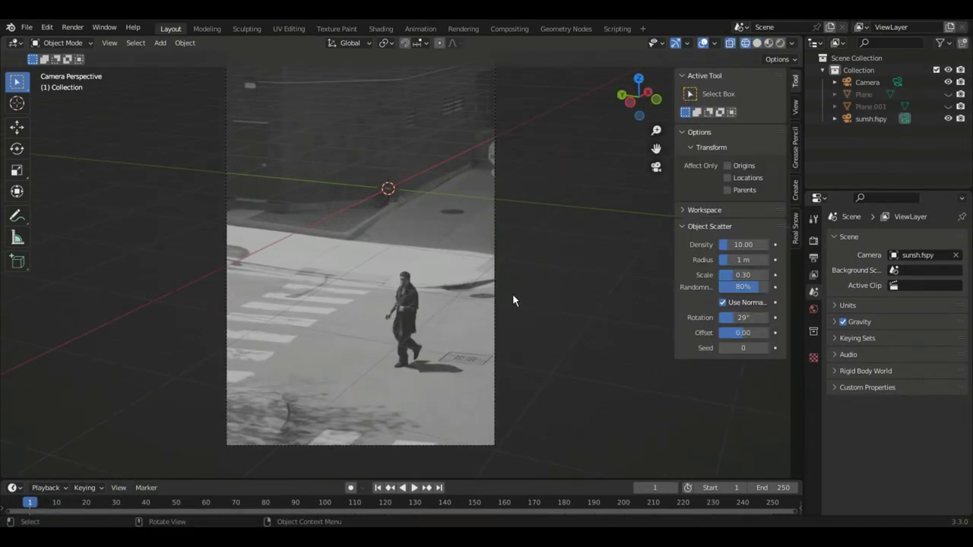
{"action": "key", "text": "shift+a"}
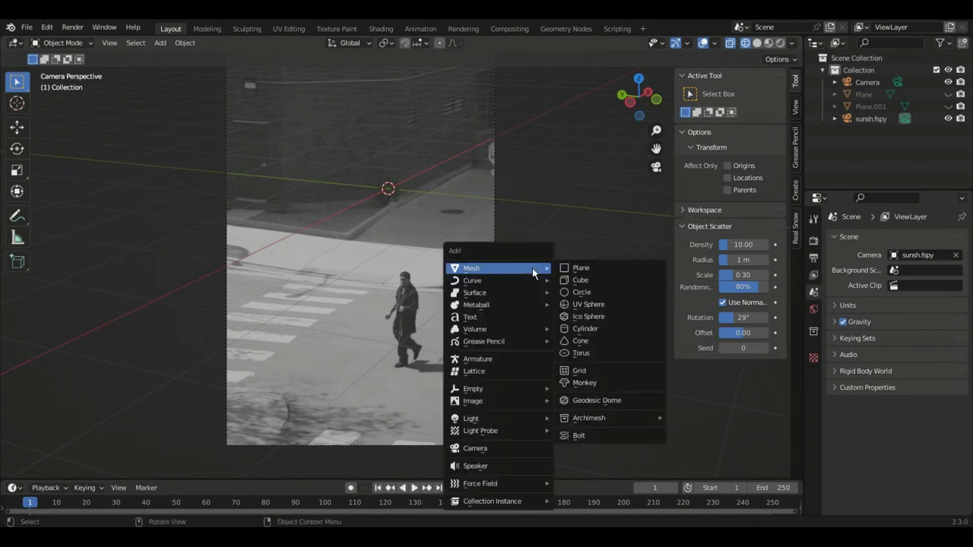
{"action": "left_click", "coordinate": [622, 329]}
{"action": "scroll", "coordinate": [508, 303], "scroll_direction": "down", "scroll_amount": 3}
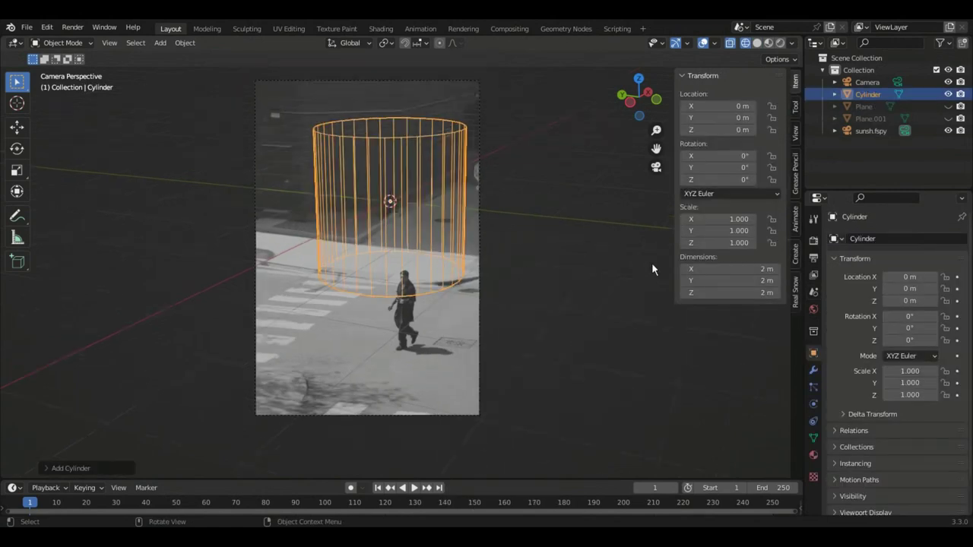
{"action": "key", "text": "s"}
{"action": "left_click", "coordinate": [416, 200]}
Step: Move the cylinder onto the walking man, make it thinner and stretch it to his height along Z
{"action": "key", "text": "g"}
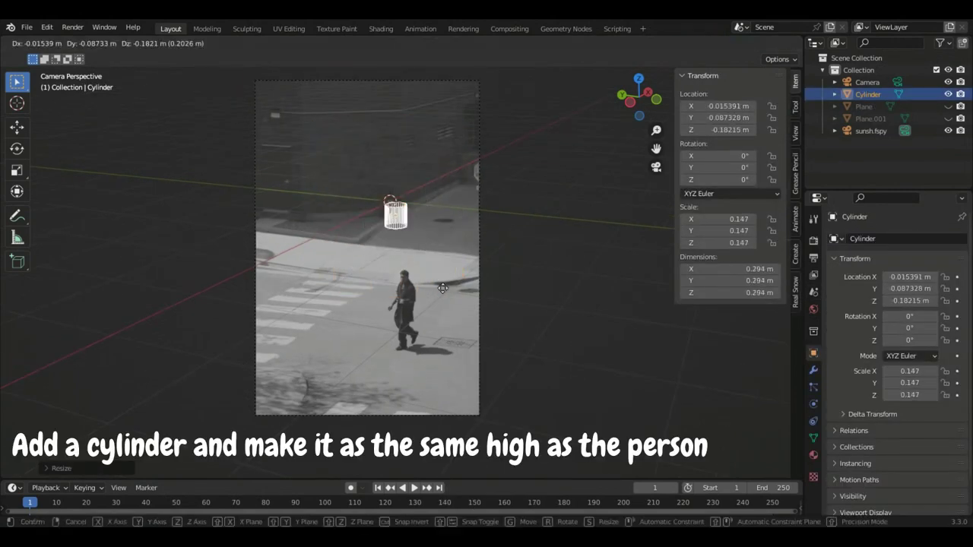
{"action": "left_click", "coordinate": [437, 307]}
{"action": "key", "text": "s"}
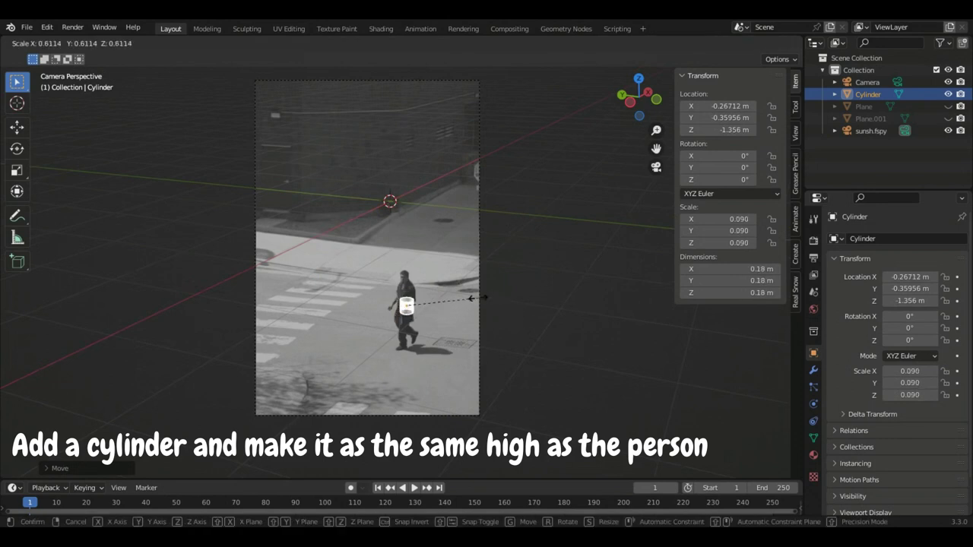
{"action": "left_click", "coordinate": [471, 303]}
{"action": "key", "text": "s"}
{"action": "key", "text": "z"}
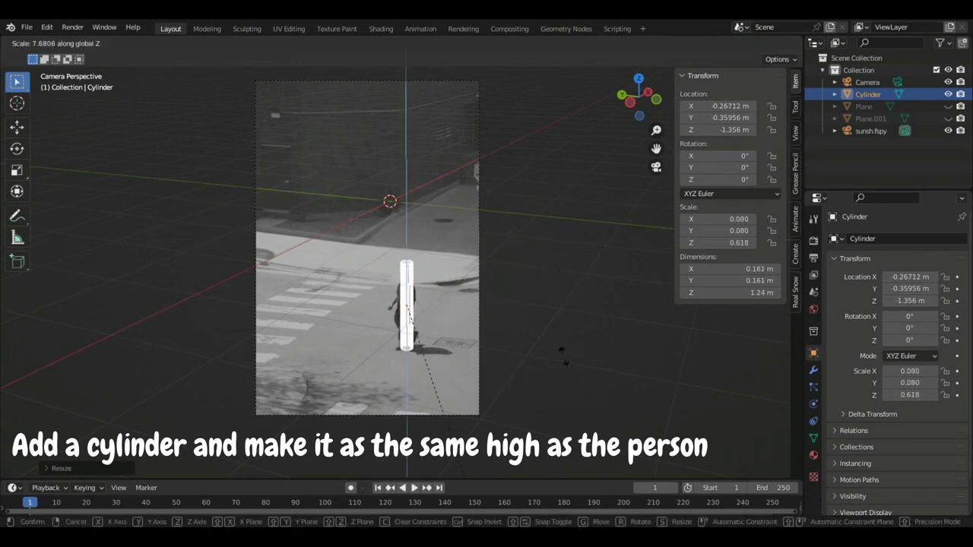
{"action": "left_click", "coordinate": [574, 323]}
{"action": "key", "text": "s"}
{"action": "left_click", "coordinate": [540, 305]}
{"action": "scroll", "coordinate": [446, 369], "scroll_direction": "up", "scroll_amount": 3}
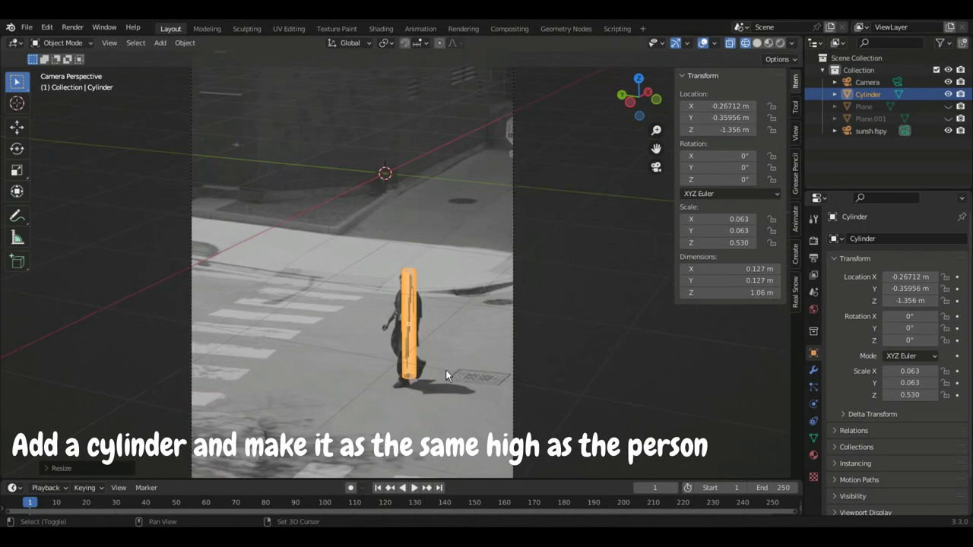
{"action": "middle_click_drag", "start_coordinate": [445, 370], "coordinate": [402, 191], "text": "shift"}
Step: Stand the cylinder on the man's feet and fine-tune its height to about 1.11 m
{"action": "key", "text": "g"}
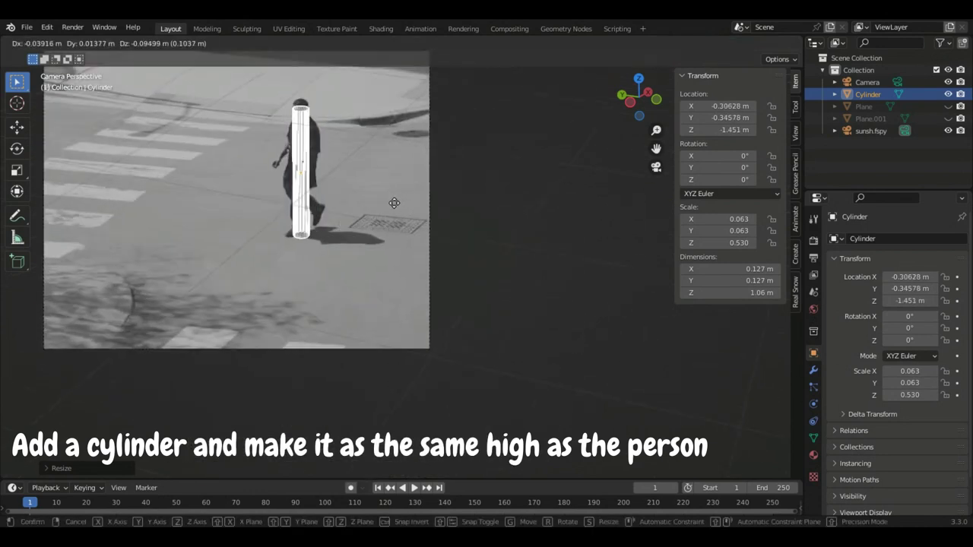
{"action": "left_click", "coordinate": [403, 205]}
{"action": "key", "text": "s"}
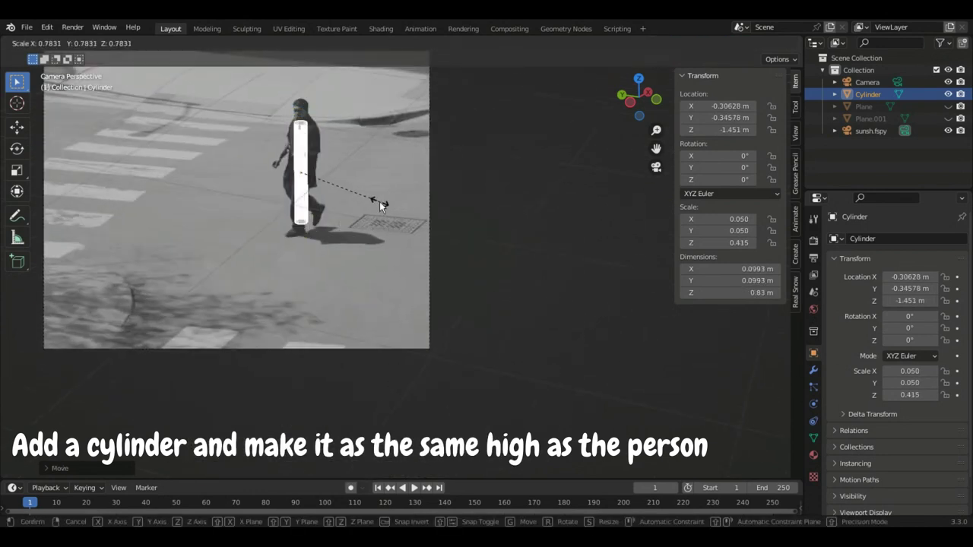
{"action": "left_click", "coordinate": [379, 201]}
{"action": "key", "text": "s"}
{"action": "key", "text": "z"}
{"action": "left_click", "coordinate": [391, 228]}
{"action": "key", "text": "g"}
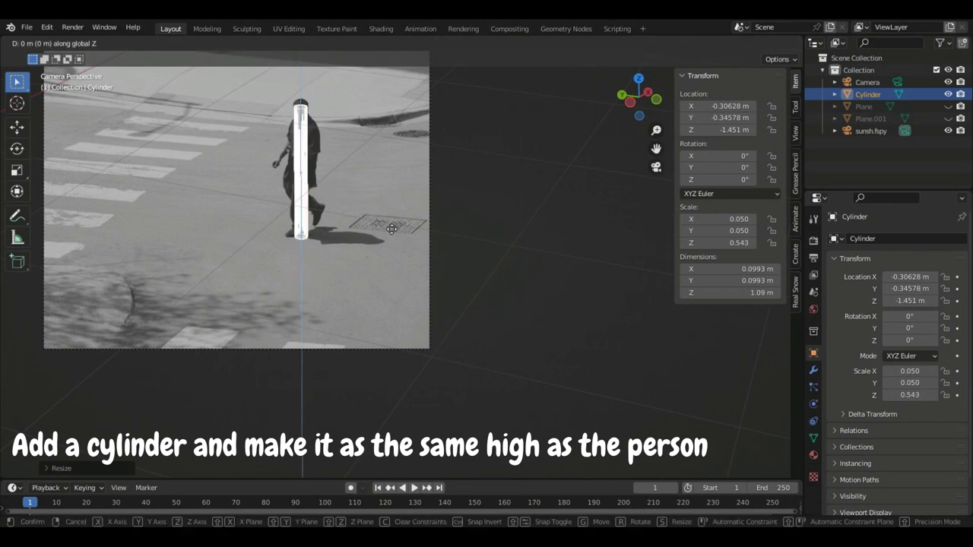
{"action": "key", "text": "z"}
{"action": "left_click", "coordinate": [411, 225]}
{"action": "key", "text": "s"}
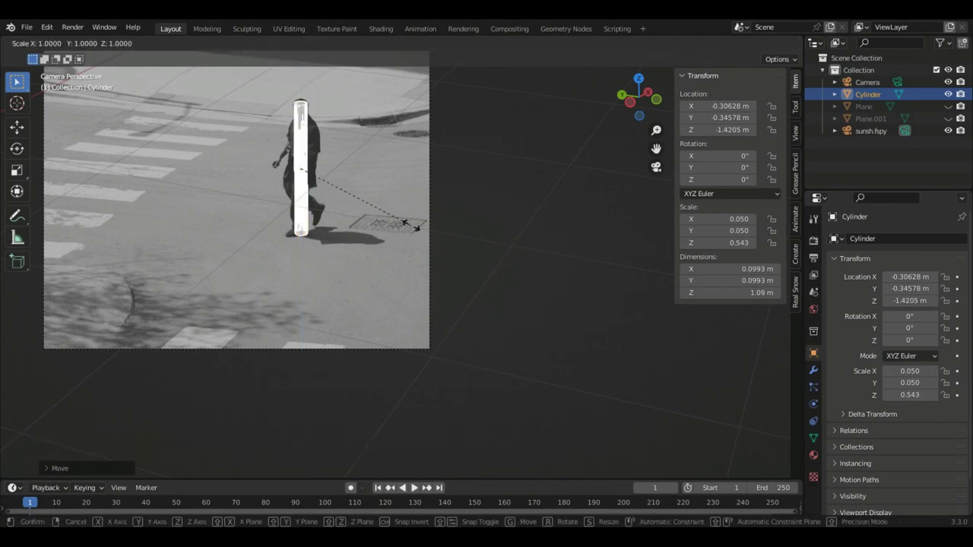
{"action": "left_click", "coordinate": [414, 225]}
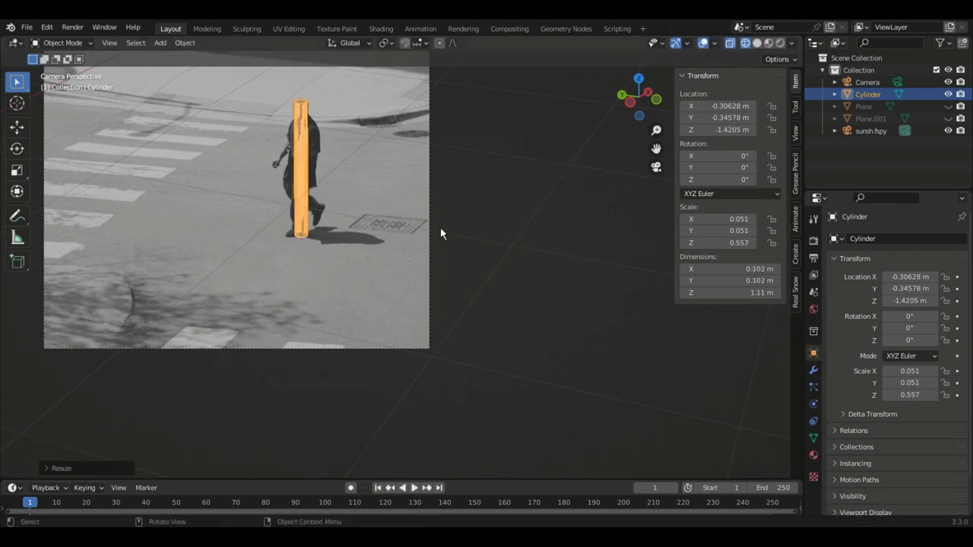
Step: Copy the shadow-catcher plane from the other Blender file and paste it here as Plane.002
{"action": "left_click", "coordinate": [451, 227]}
{"action": "mouse_move", "coordinate": [449, 232]}
{"action": "middle_mouse_down"}
{"action": "mouse_move", "coordinate": [492, 219]}
{"action": "mouse_move", "coordinate": [43, 108]}
{"action": "middle_mouse_up"}
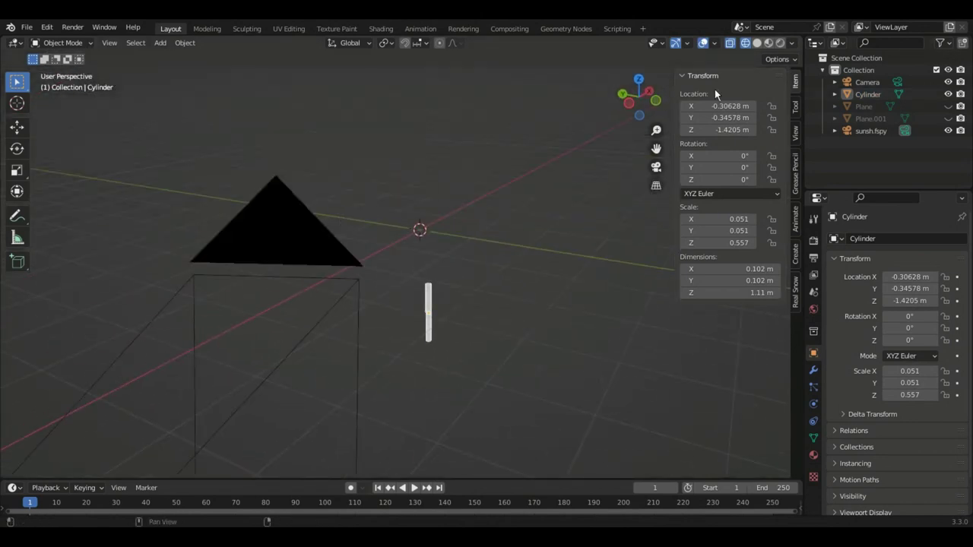
{"action": "left_click", "coordinate": [630, 103]}
{"action": "mouse_move", "coordinate": [484, 337]}
{"action": "middle_mouse_down"}
{"action": "mouse_move", "coordinate": [472, 235]}
{"action": "mouse_move", "coordinate": [411, 402]}
{"action": "middle_mouse_up"}
{"action": "key", "text": "alt+Tab"}
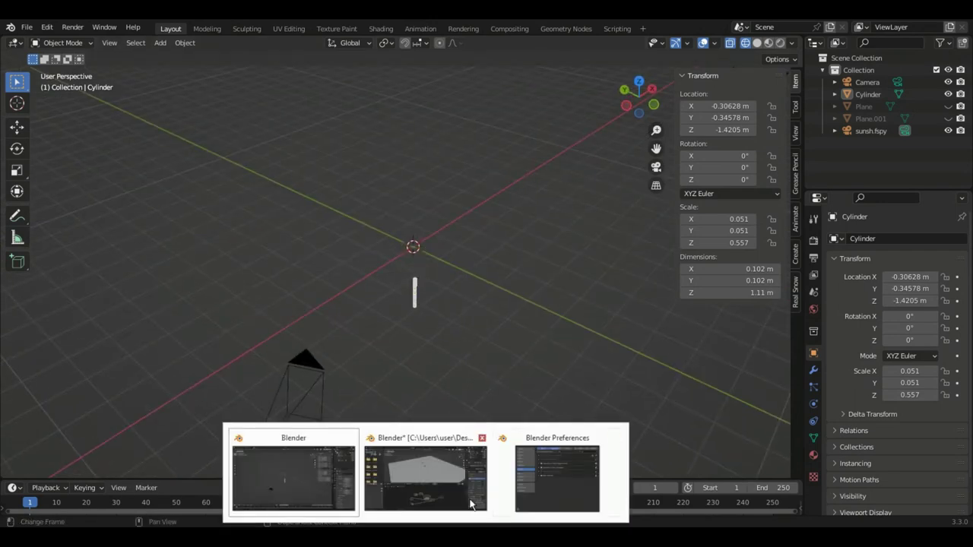
{"action": "left_click", "coordinate": [440, 458]}
{"action": "left_click", "coordinate": [570, 102]}
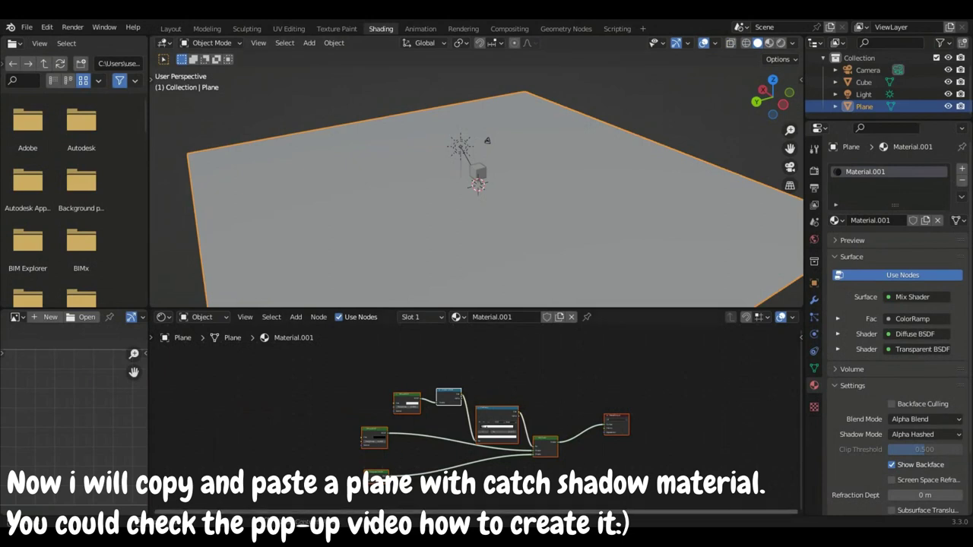
{"action": "left_click", "coordinate": [340, 481]}
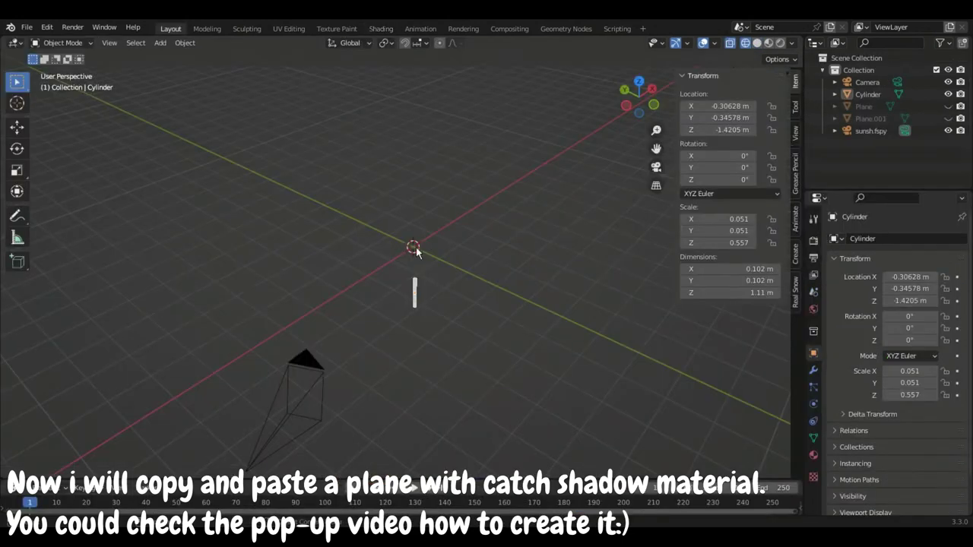
{"action": "key", "text": "ctrl+v"}
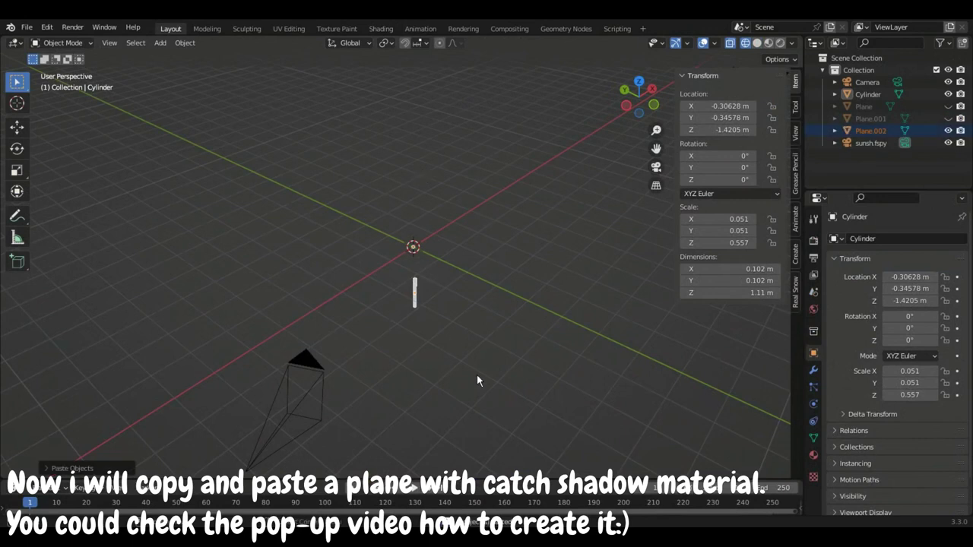
Step: In Left view, move Plane.002 down along Z until it touches the cylinder's base
{"action": "mouse_move", "coordinate": [404, 350]}
{"action": "middle_mouse_down"}
{"action": "mouse_move", "coordinate": [434, 295]}
{"action": "mouse_move", "coordinate": [422, 313]}
{"action": "middle_mouse_up"}
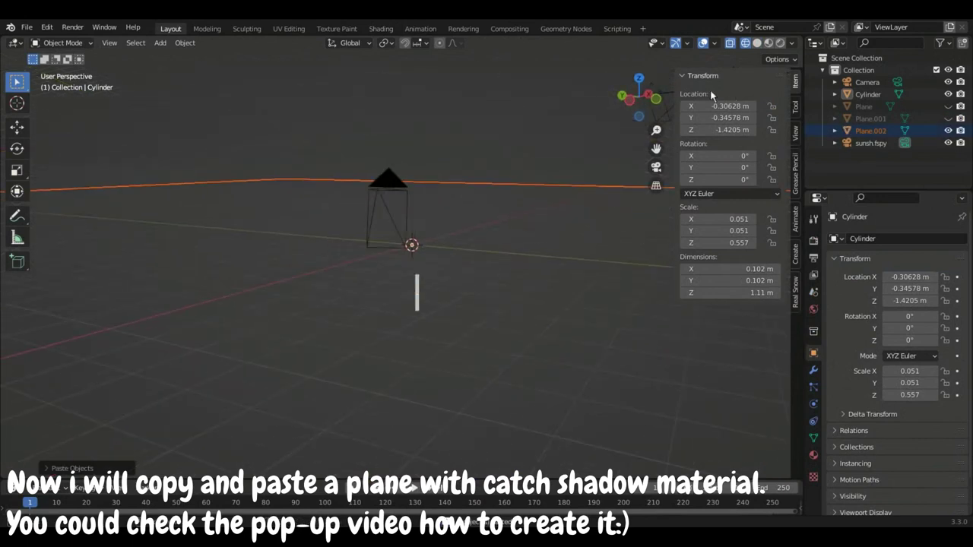
{"action": "left_click", "coordinate": [640, 107]}
{"action": "key", "text": "g"}
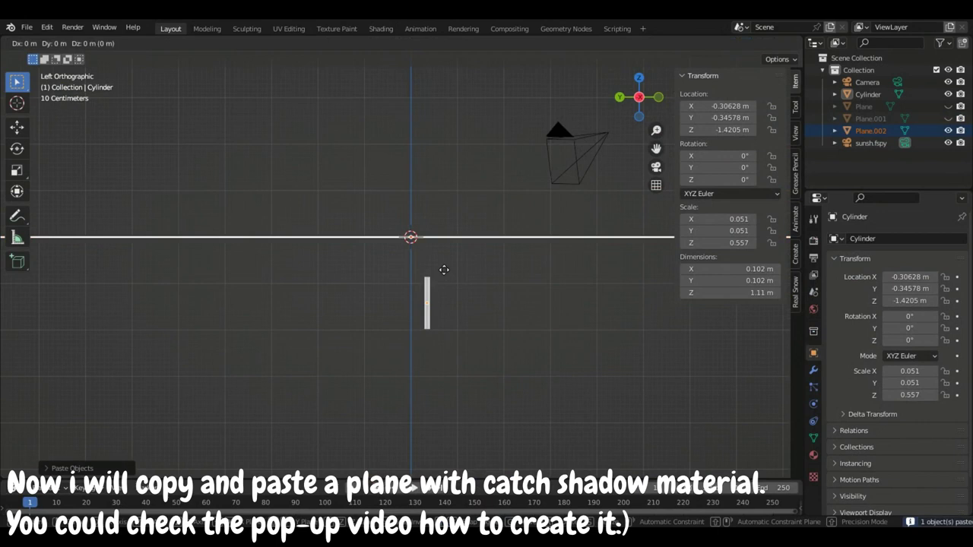
{"action": "left_click", "coordinate": [473, 358]}
{"action": "scroll", "coordinate": [483, 363], "scroll_direction": "up", "scroll_amount": 2}
{"action": "scroll", "coordinate": [498, 361], "scroll_direction": "up", "scroll_amount": 3}
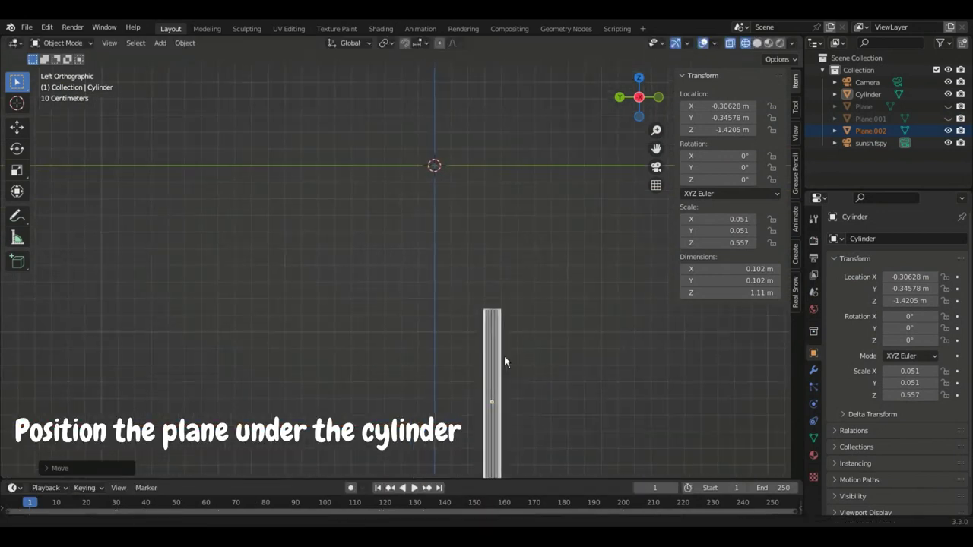
{"action": "scroll", "coordinate": [504, 362], "scroll_direction": "up", "scroll_amount": 2}
{"action": "middle_click_drag", "start_coordinate": [504, 361], "coordinate": [325, 265], "text": "shift"}
{"action": "key", "text": "g"}
{"action": "key", "text": "z"}
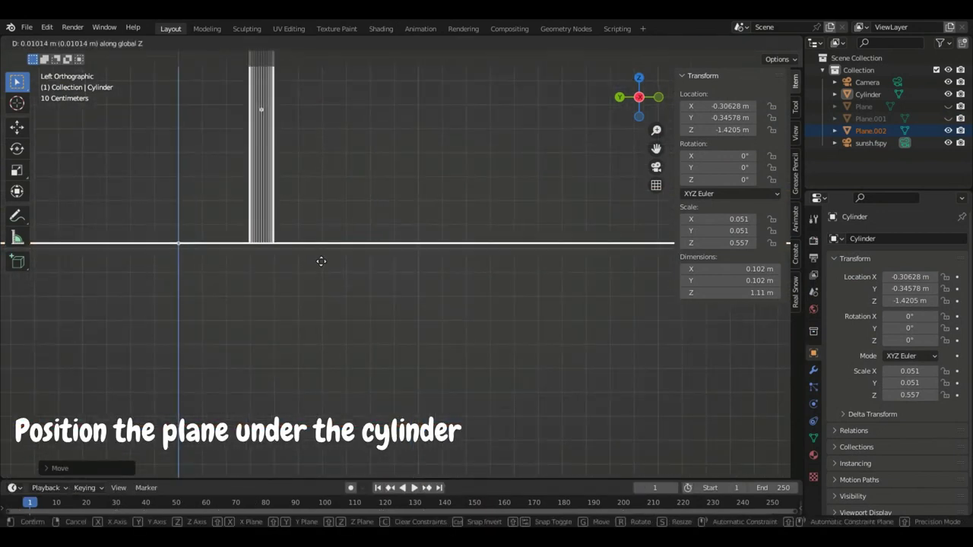
{"action": "left_click", "coordinate": [321, 262]}
{"action": "scroll", "coordinate": [350, 221], "scroll_direction": "down", "scroll_amount": 2}
{"action": "middle_click_drag", "start_coordinate": [359, 202], "coordinate": [371, 231]}
Step: Return to the active camera view, preview Material and Rendered shading, then go back to Solid
{"action": "left_click", "coordinate": [109, 42]}
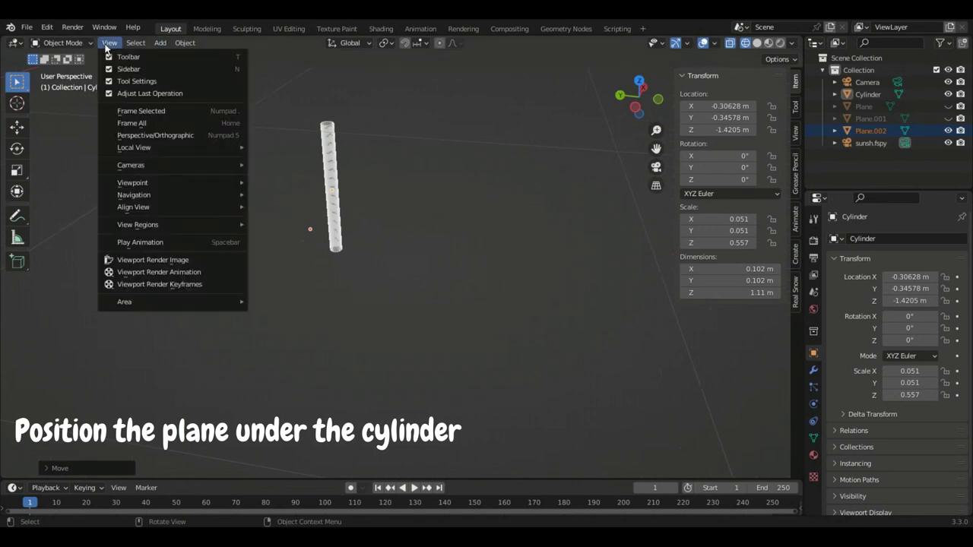
{"action": "left_click", "coordinate": [278, 172]}
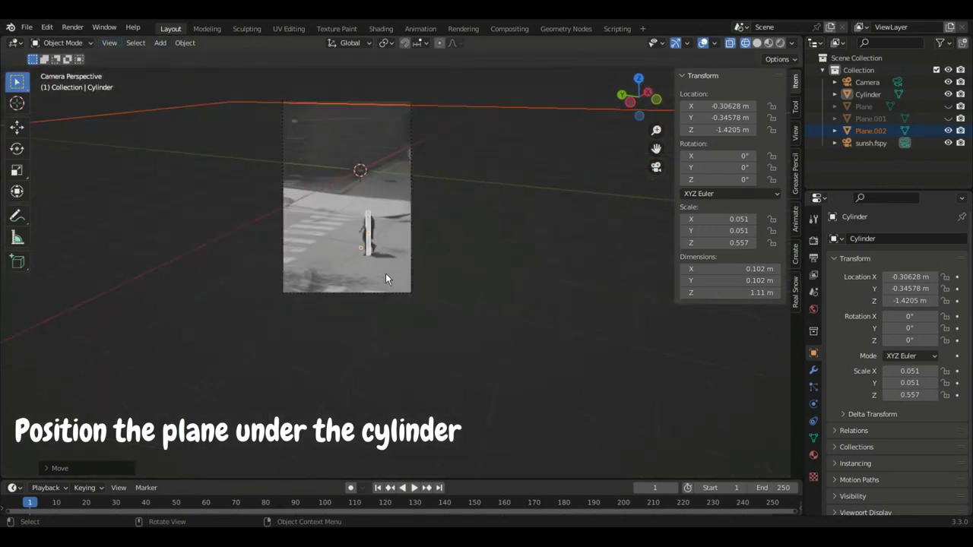
{"action": "scroll", "coordinate": [386, 276], "scroll_direction": "up", "scroll_amount": 1}
{"action": "left_click", "coordinate": [759, 45]}
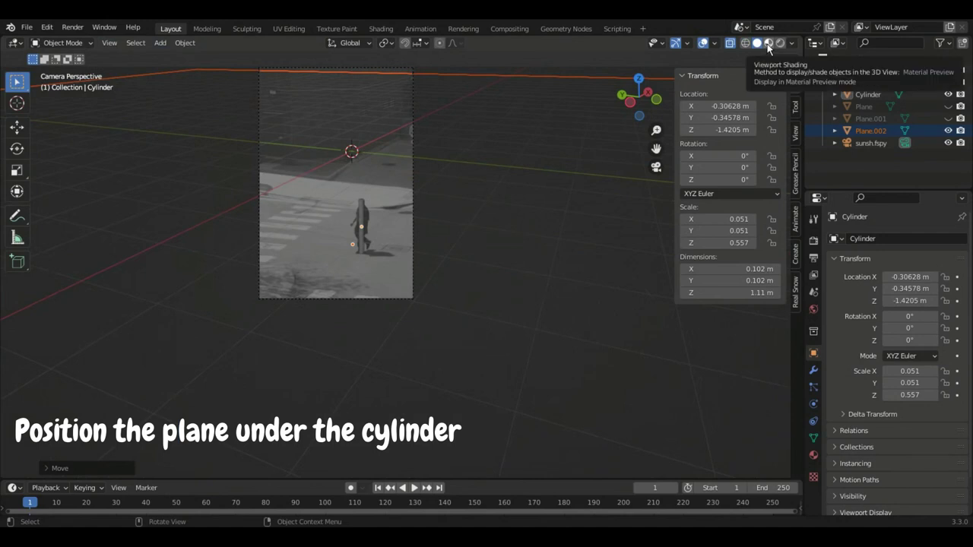
{"action": "left_click", "coordinate": [769, 43]}
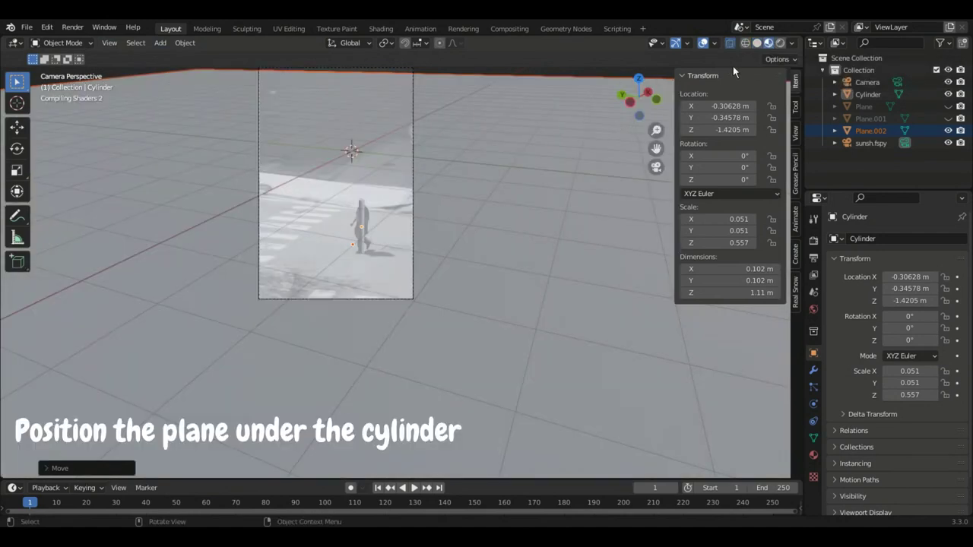
{"action": "left_click", "coordinate": [779, 43]}
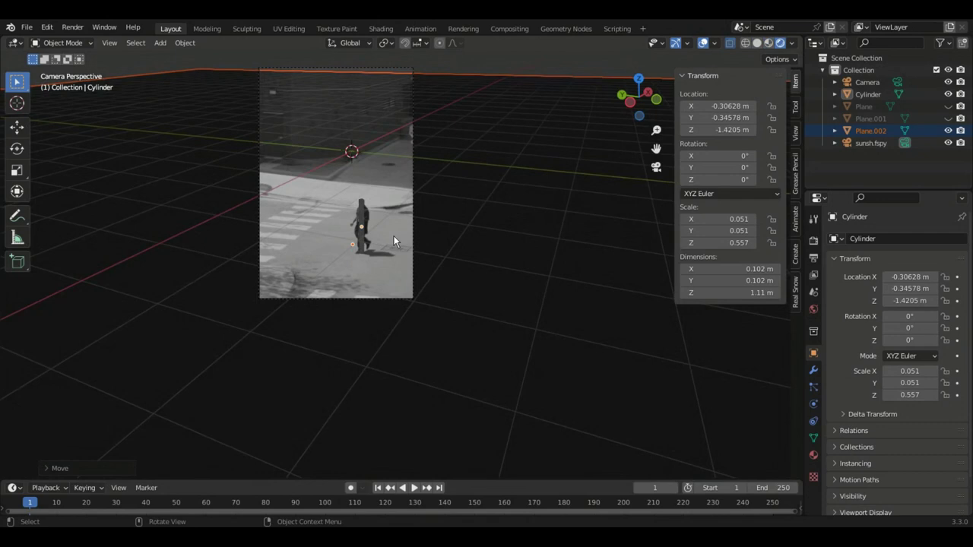
{"action": "scroll", "coordinate": [384, 239], "scroll_direction": "up", "scroll_amount": 2}
{"action": "scroll", "coordinate": [378, 239], "scroll_direction": "up", "scroll_amount": 1}
{"action": "scroll", "coordinate": [355, 298], "scroll_direction": "down", "scroll_amount": 3}
{"action": "left_click", "coordinate": [753, 44]}
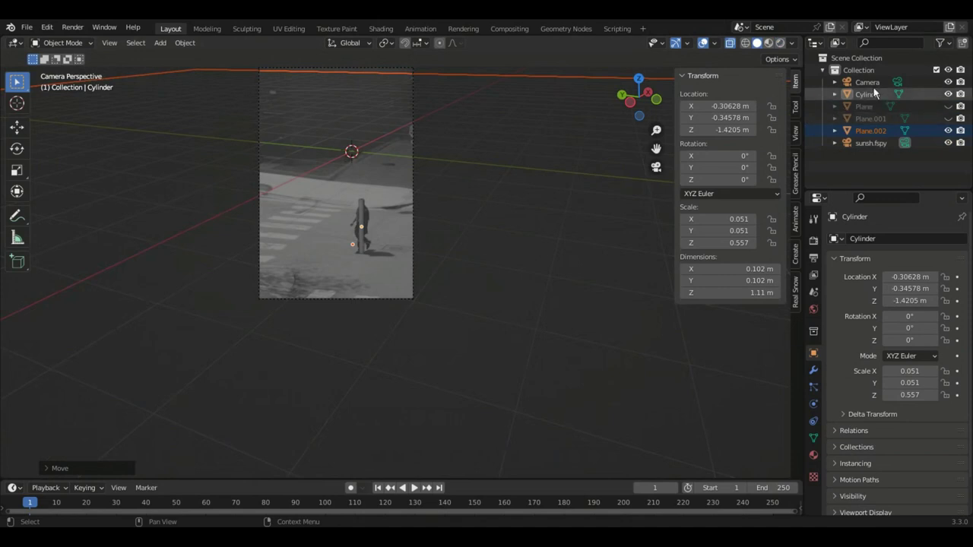
Step: Add a sun light and tilt it to about 38.7°, -56.3°, -21.2° to match the photo's shadows
{"action": "left_click", "coordinate": [188, 92]}
{"action": "key", "text": "shift+a"}
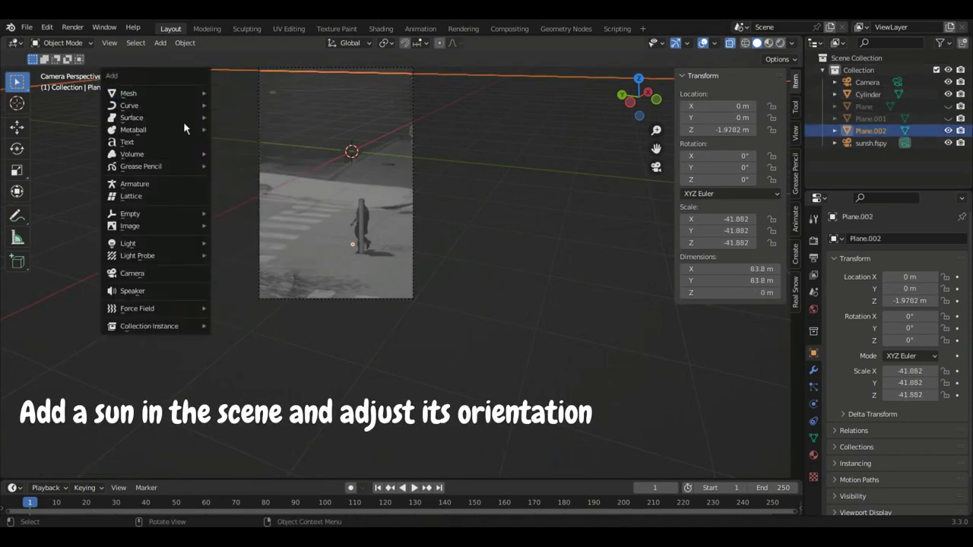
{"action": "left_click", "coordinate": [240, 259]}
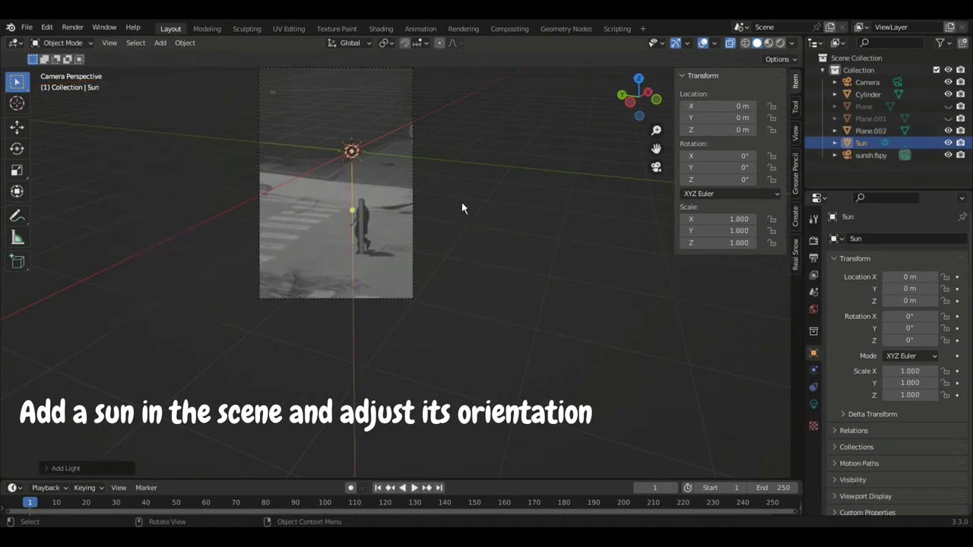
{"action": "scroll", "coordinate": [462, 201], "scroll_direction": "up", "scroll_amount": 1}
{"action": "scroll", "coordinate": [393, 189], "scroll_direction": "up", "scroll_amount": 1}
{"action": "scroll", "coordinate": [327, 162], "scroll_direction": "up", "scroll_amount": 1}
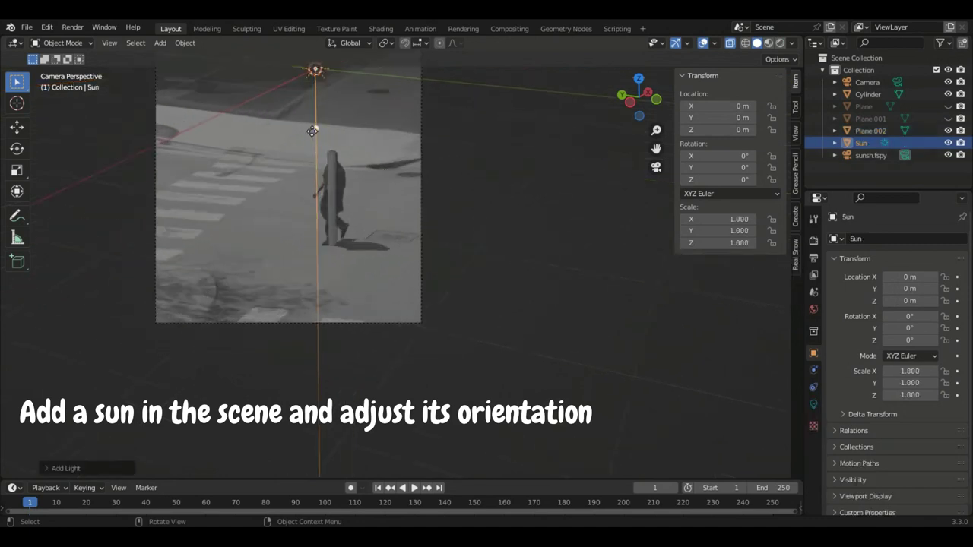
{"action": "left_click_drag", "start_coordinate": [317, 130], "coordinate": [329, 130]}
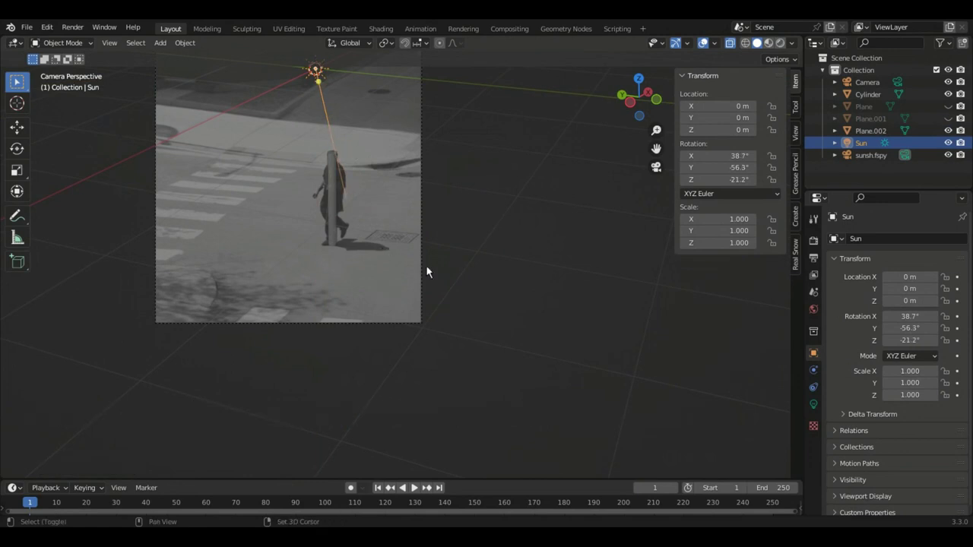
{"action": "scroll", "coordinate": [426, 265], "scroll_direction": "up", "scroll_amount": 2, "text": "shift"}
{"action": "scroll", "coordinate": [420, 272], "scroll_direction": "up", "scroll_amount": 2, "text": "shift"}
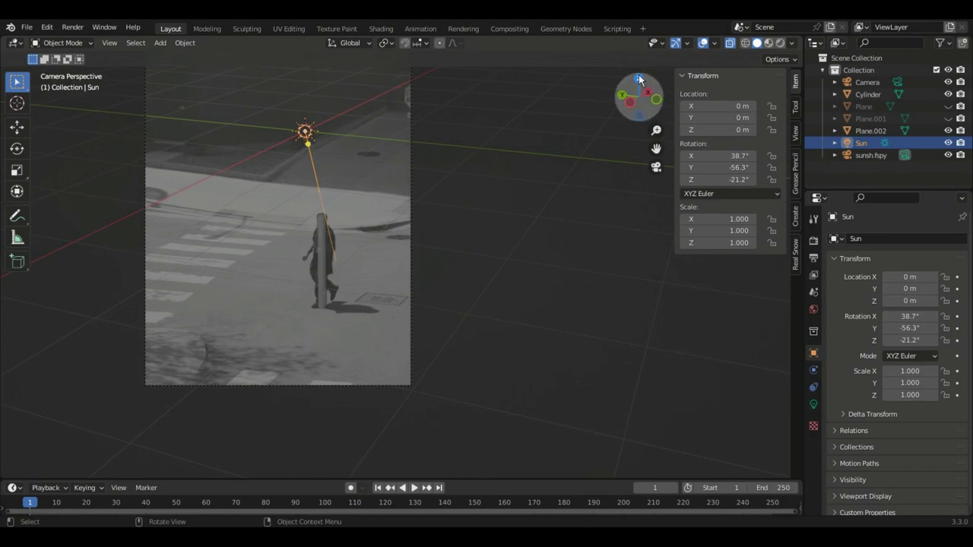
Step: From the left view, move the sun higher and further right, then return to the camera view
{"action": "left_click", "coordinate": [656, 100]}
{"action": "left_click", "coordinate": [632, 104]}
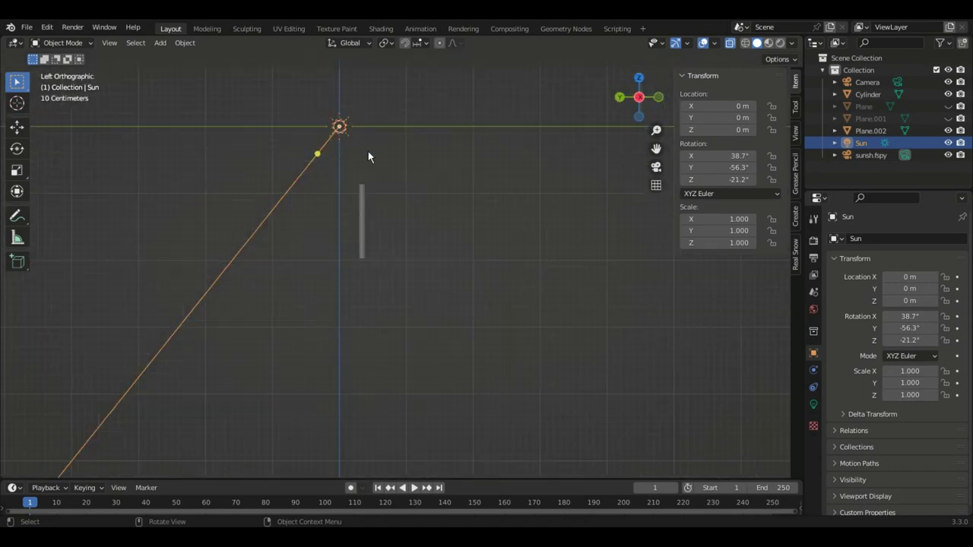
{"action": "key", "text": "g"}
{"action": "left_click", "coordinate": [452, 141]}
{"action": "left_click", "coordinate": [109, 42]}
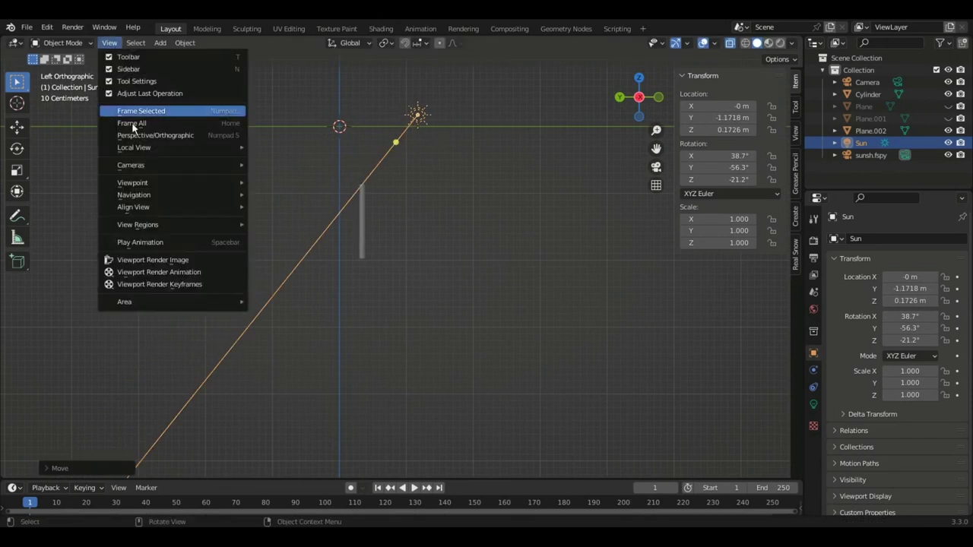
{"action": "left_click", "coordinate": [281, 178]}
{"action": "scroll", "coordinate": [397, 265], "scroll_direction": "up", "scroll_amount": 2}
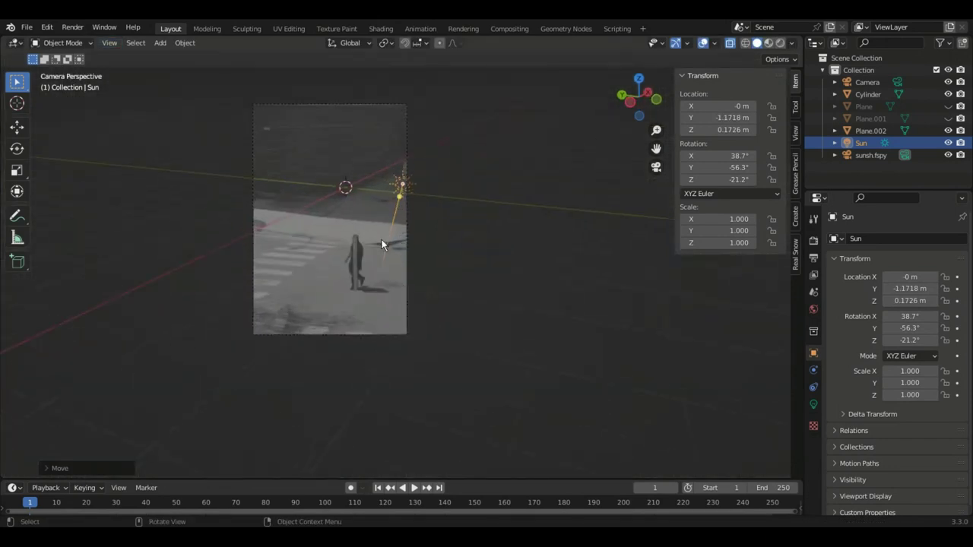
{"action": "scroll", "coordinate": [386, 243], "scroll_direction": "up", "scroll_amount": 2}
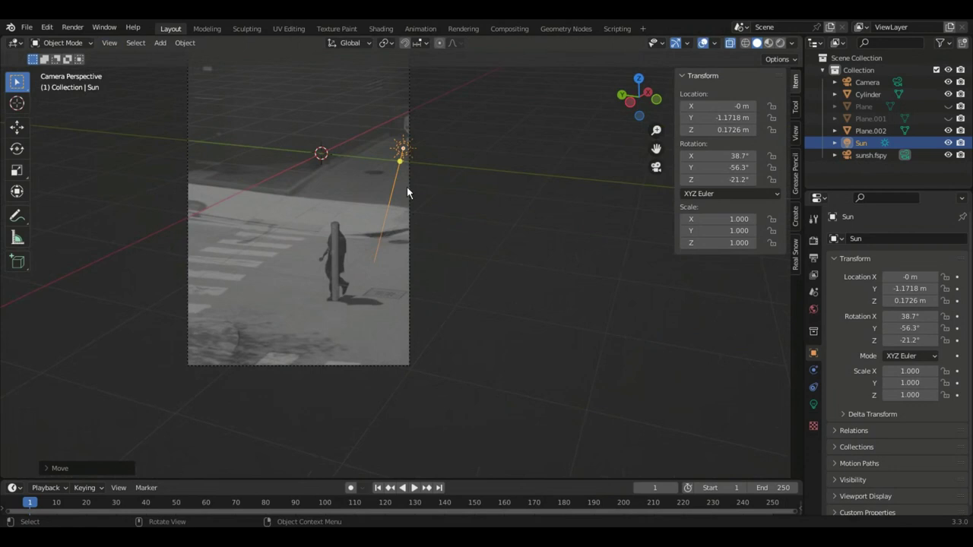
Step: Shift the sun along Y and reposition it, then re-aim it to about -18°, -24.2°, -16.3°
{"action": "key", "text": "g"}
{"action": "key", "text": "y"}
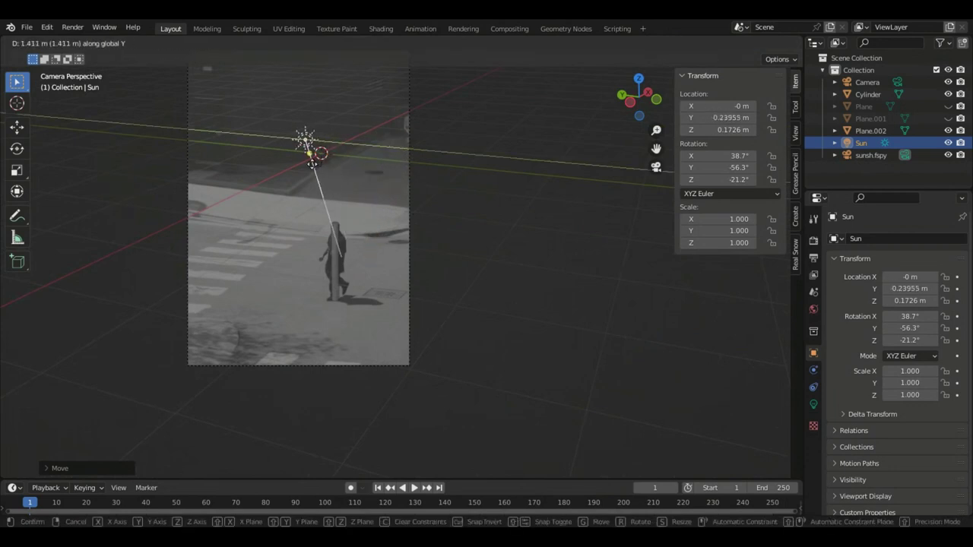
{"action": "left_click", "coordinate": [308, 164]}
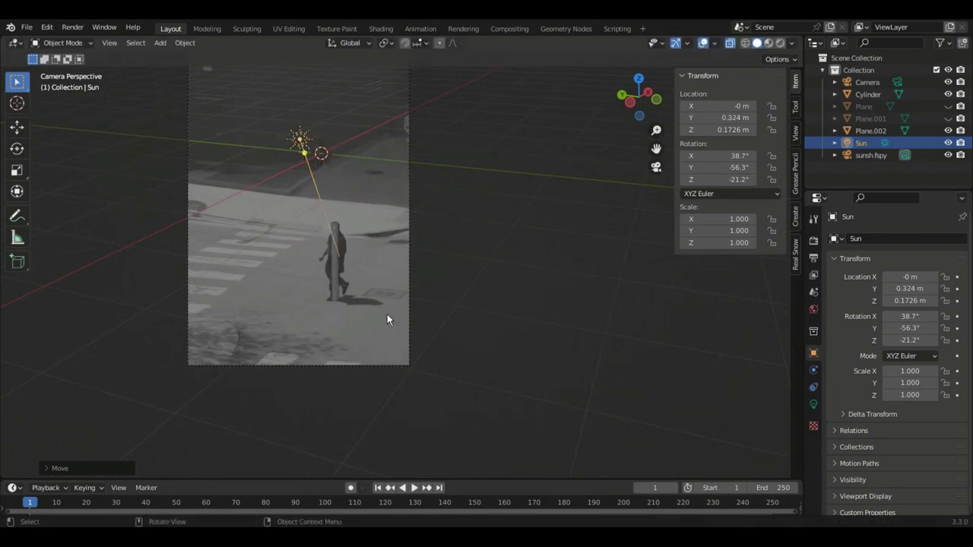
{"action": "scroll", "coordinate": [387, 320], "scroll_direction": "up", "scroll_amount": 2}
{"action": "middle_click_drag", "start_coordinate": [376, 333], "coordinate": [341, 263], "text": "shift"}
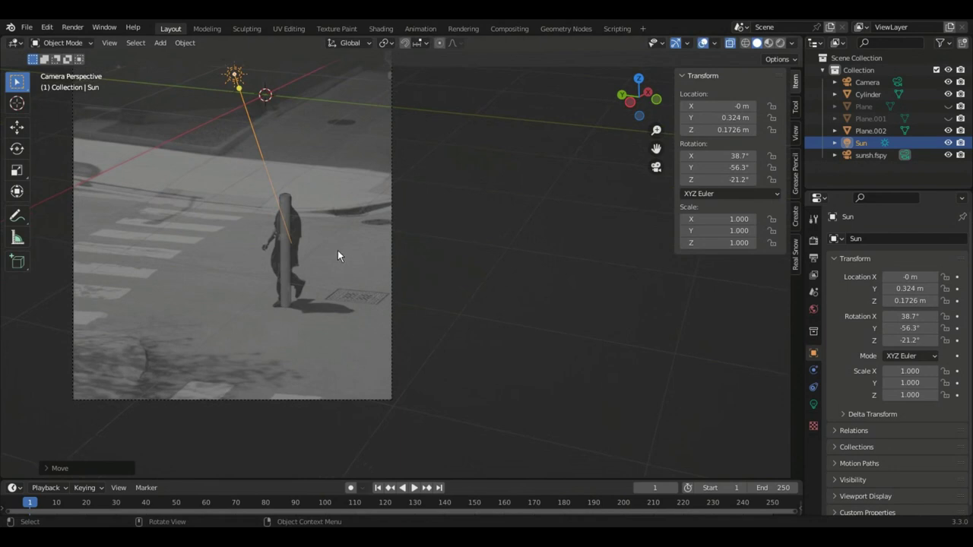
{"action": "key", "text": "g"}
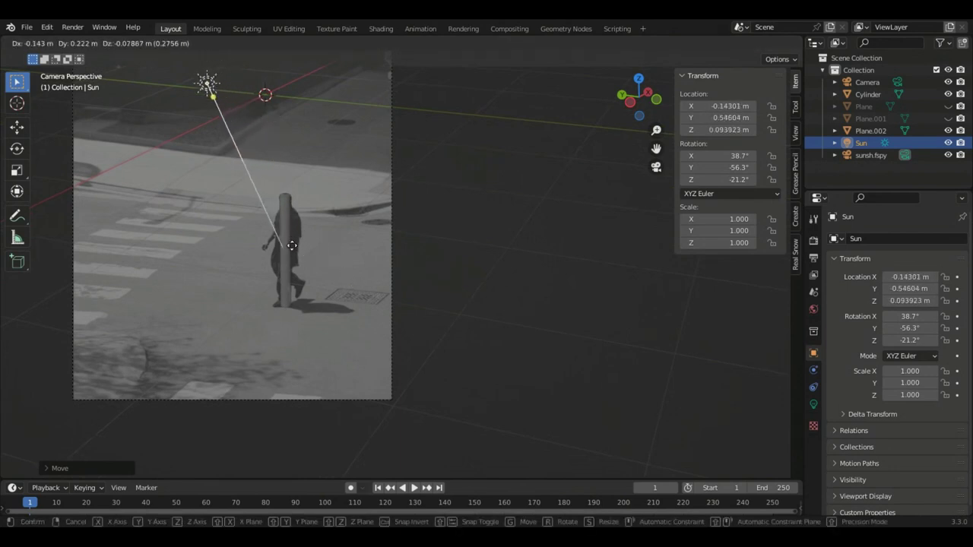
{"action": "left_click", "coordinate": [272, 270]}
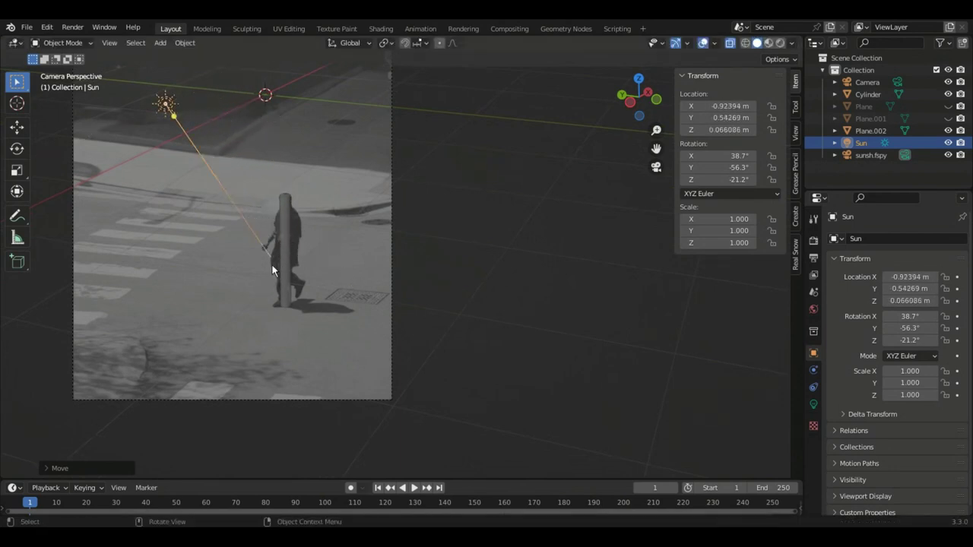
{"action": "mouse_move", "coordinate": [183, 128]}
{"action": "left_mouse_down"}
{"action": "mouse_move", "coordinate": [162, 77]}
{"action": "mouse_move", "coordinate": [222, 101]}
{"action": "mouse_move", "coordinate": [315, 215]}
{"action": "left_mouse_up"}
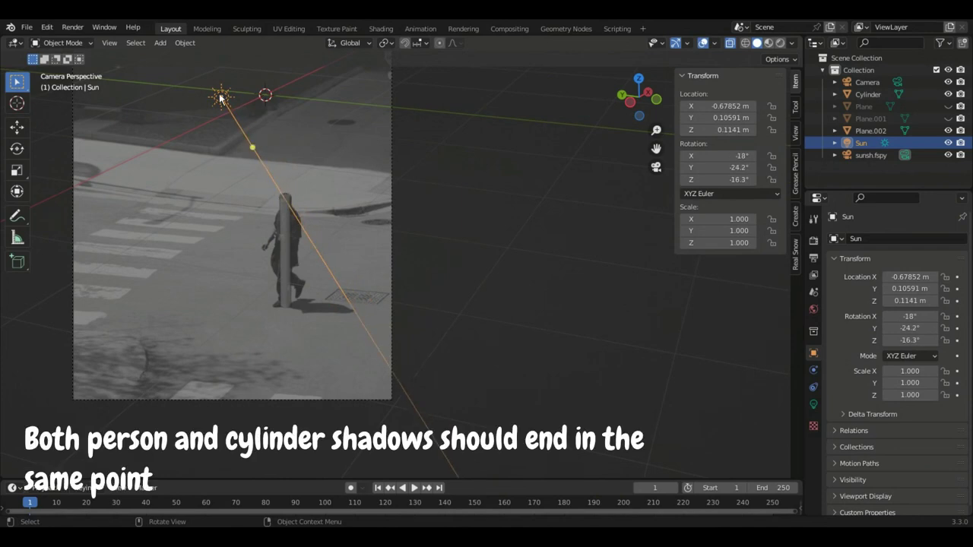
Step: Nudge the sun and switch the viewport to Rendered shading to see the shadows
{"action": "left_click_drag", "start_coordinate": [230, 102], "coordinate": [238, 104]}
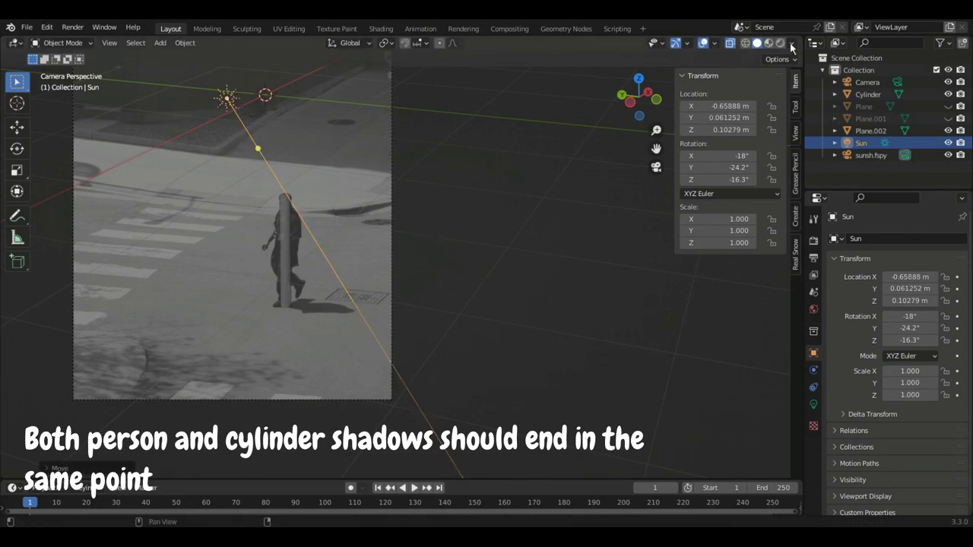
{"action": "left_click", "coordinate": [767, 43]}
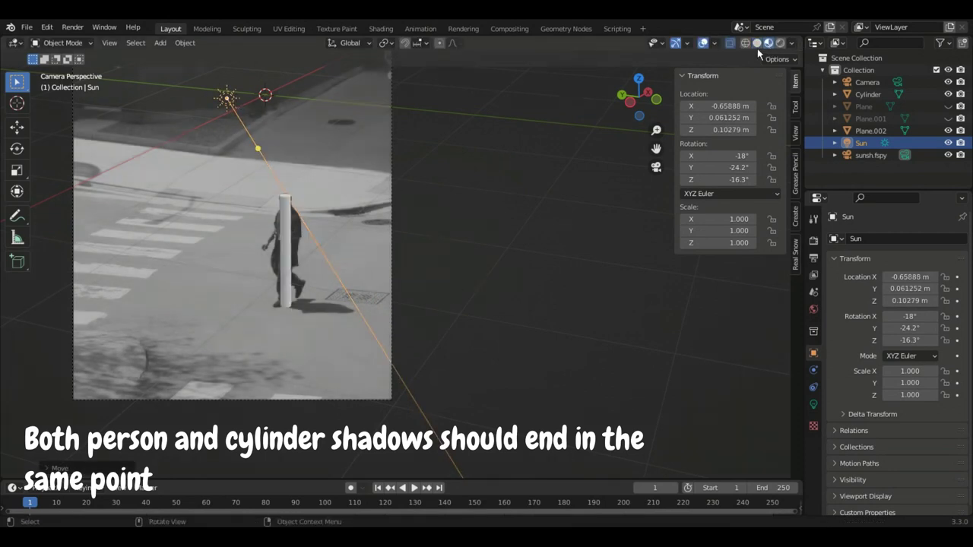
{"action": "left_click", "coordinate": [780, 43]}
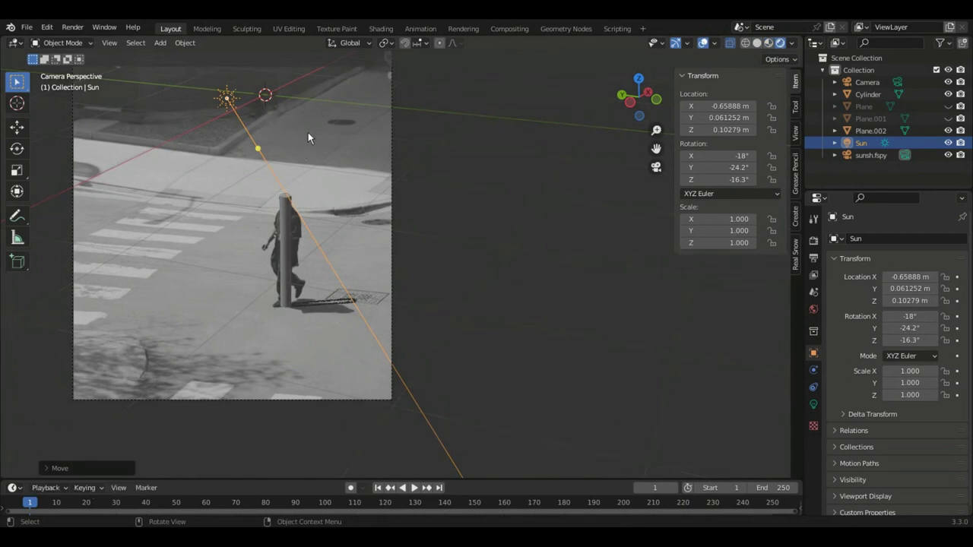
{"action": "key", "text": "g"}
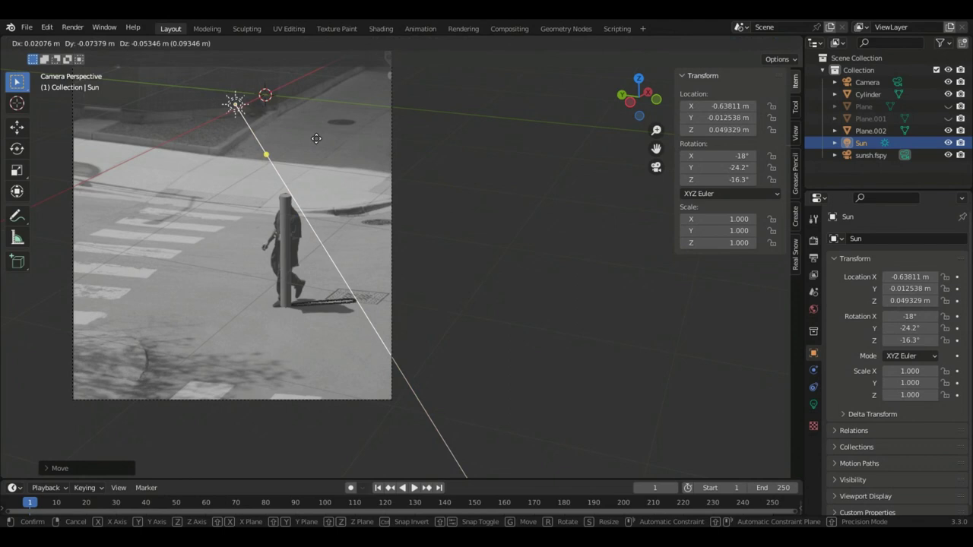
{"action": "left_click", "coordinate": [316, 139]}
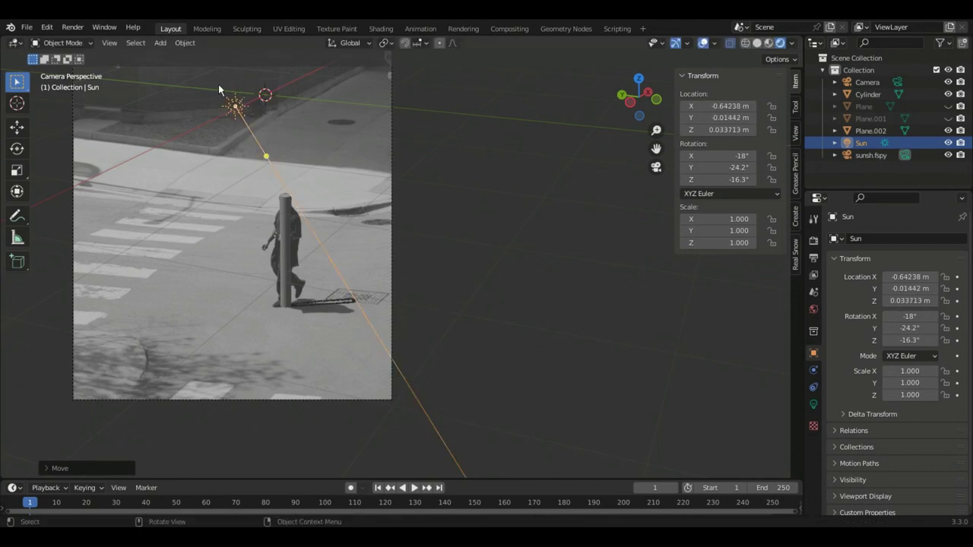
Step: Move the sun along Y and re-aim it to about -28°, -17.8°, -19.2° so the shadows match
{"action": "key", "text": "g"}
{"action": "key", "text": "y"}
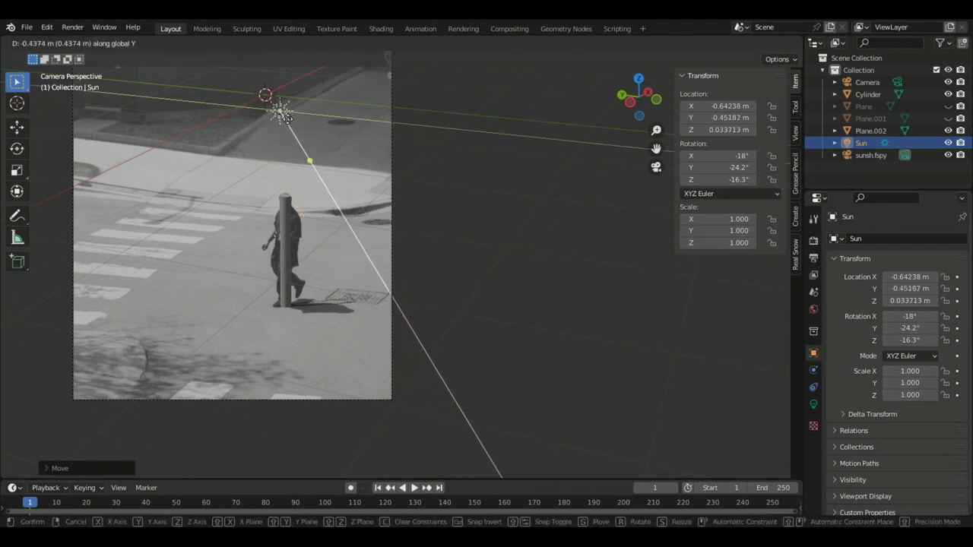
{"action": "left_click", "coordinate": [260, 121]}
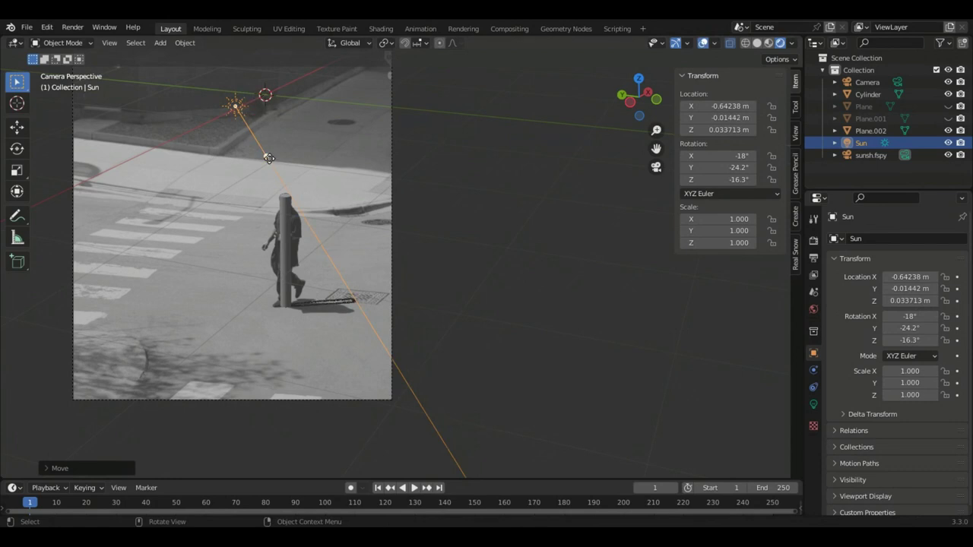
{"action": "left_click_drag", "start_coordinate": [266, 161], "coordinate": [272, 167]}
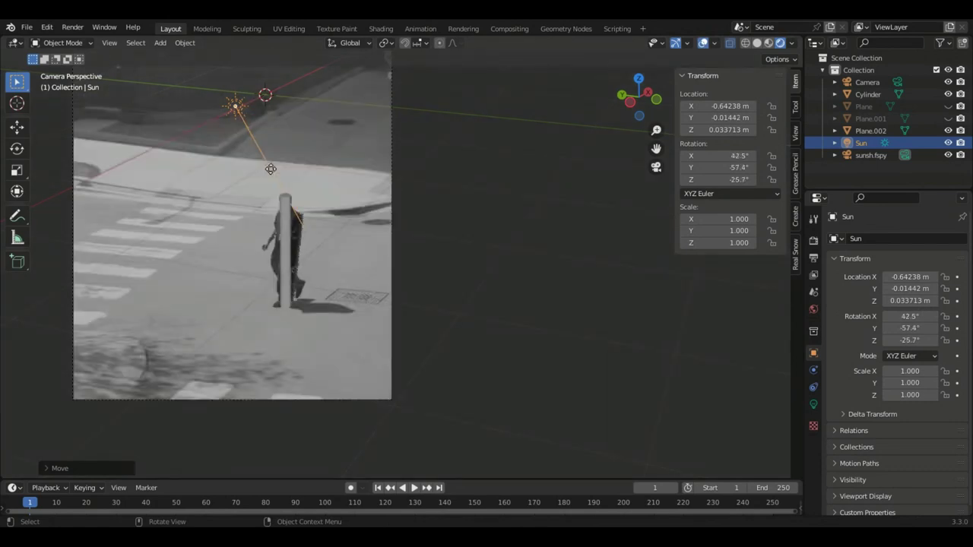
{"action": "mouse_move", "coordinate": [271, 169]}
{"action": "left_mouse_down"}
{"action": "mouse_move", "coordinate": [355, 275]}
{"action": "mouse_move", "coordinate": [375, 327]}
{"action": "left_mouse_up"}
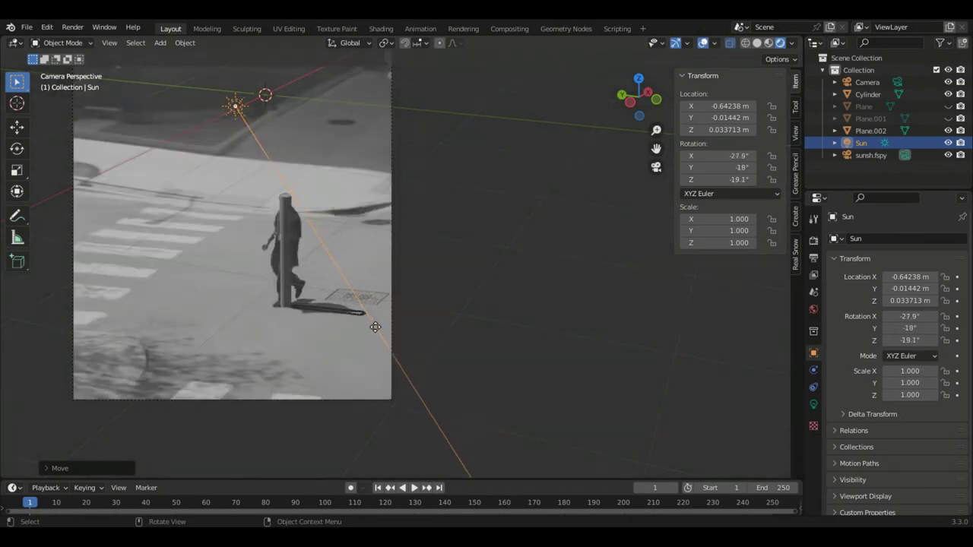
{"action": "key", "text": "g"}
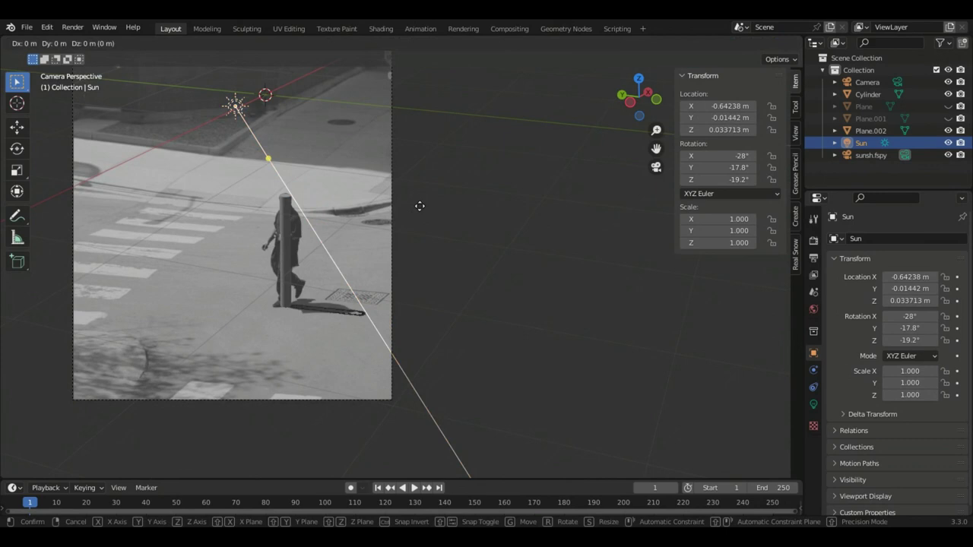
{"action": "key", "text": "y"}
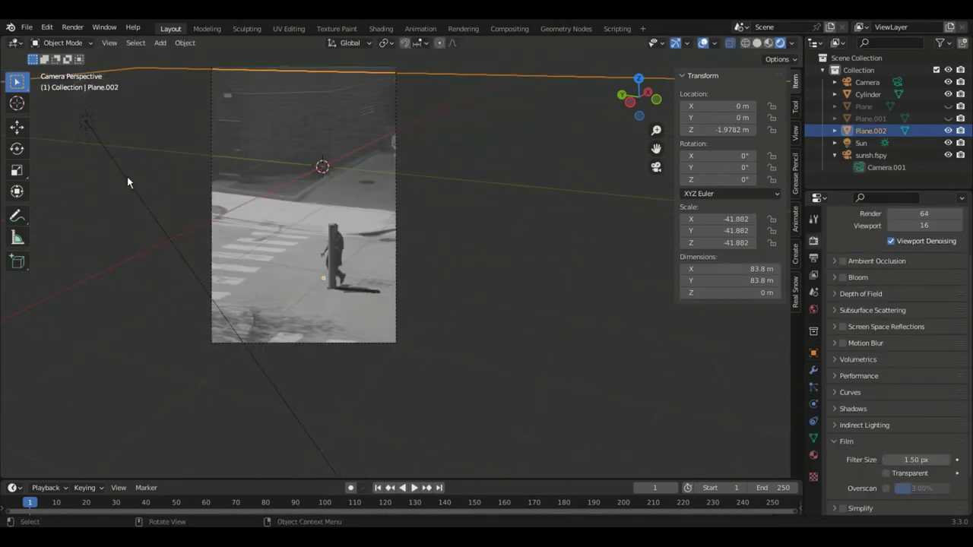
Step: Re-aim the sun to about -25°, -17.5°, -19.3° and enable Transparent under Render Properties > Film
{"action": "left_click", "coordinate": [174, 240]}
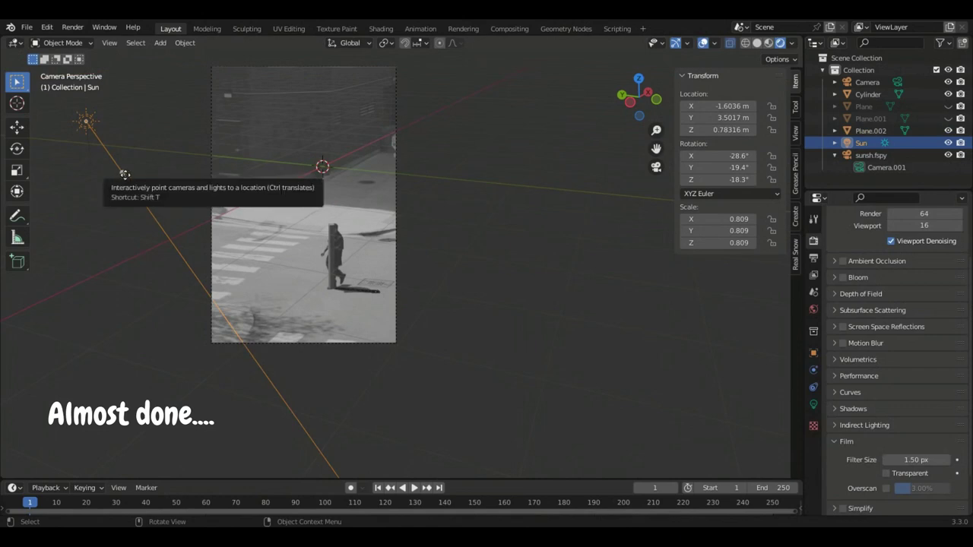
{"action": "mouse_move", "coordinate": [124, 172]}
{"action": "left_mouse_down"}
{"action": "mouse_move", "coordinate": [103, 251]}
{"action": "mouse_move", "coordinate": [114, 296]}
{"action": "mouse_move", "coordinate": [191, 285]}
{"action": "left_mouse_up"}
{"action": "left_click", "coordinate": [253, 274]}
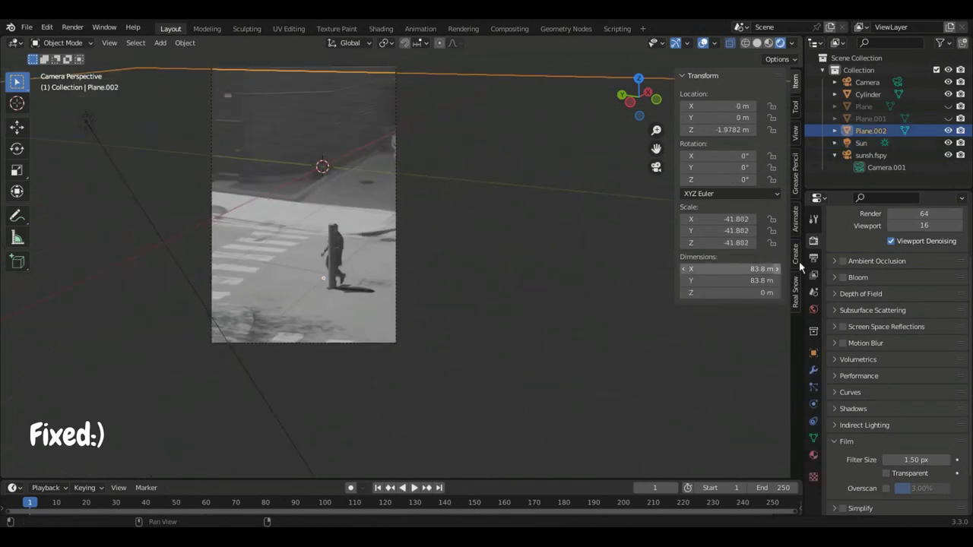
{"action": "scroll", "coordinate": [876, 452], "scroll_direction": "down", "scroll_amount": 2}
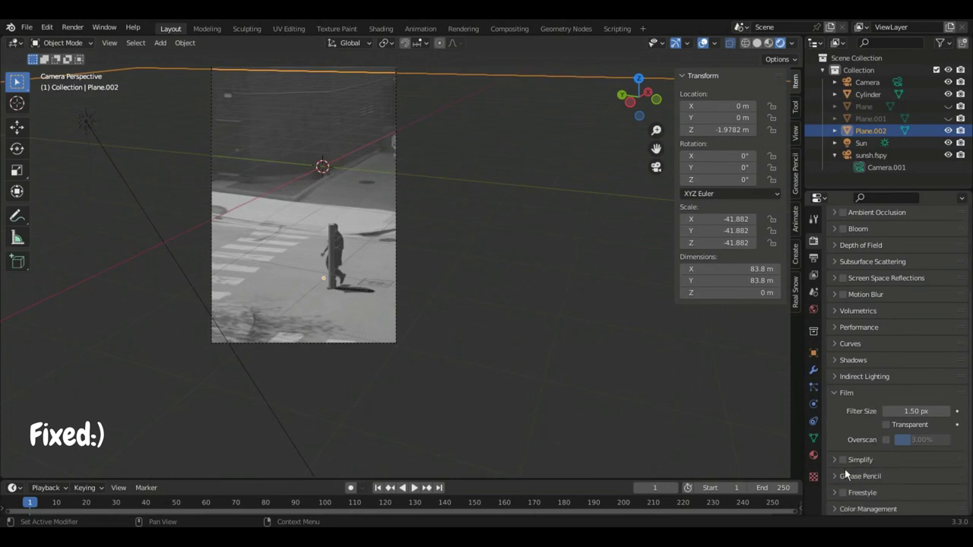
{"action": "left_click", "coordinate": [887, 424]}
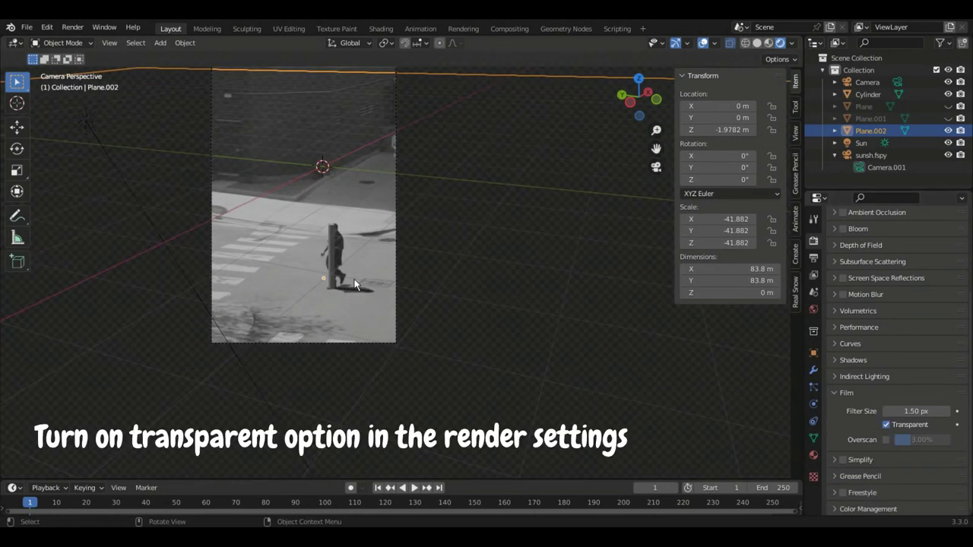
{"action": "middle_click_drag", "start_coordinate": [445, 241], "coordinate": [475, 174]}
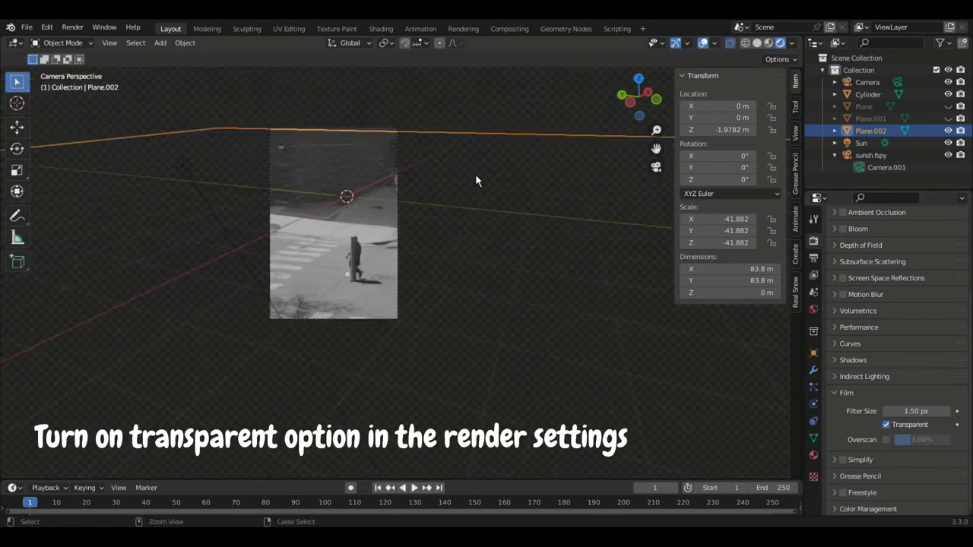
Step: Add a UV sphere, scale it down, and place it left of the person
{"action": "key", "text": "shift+a"}
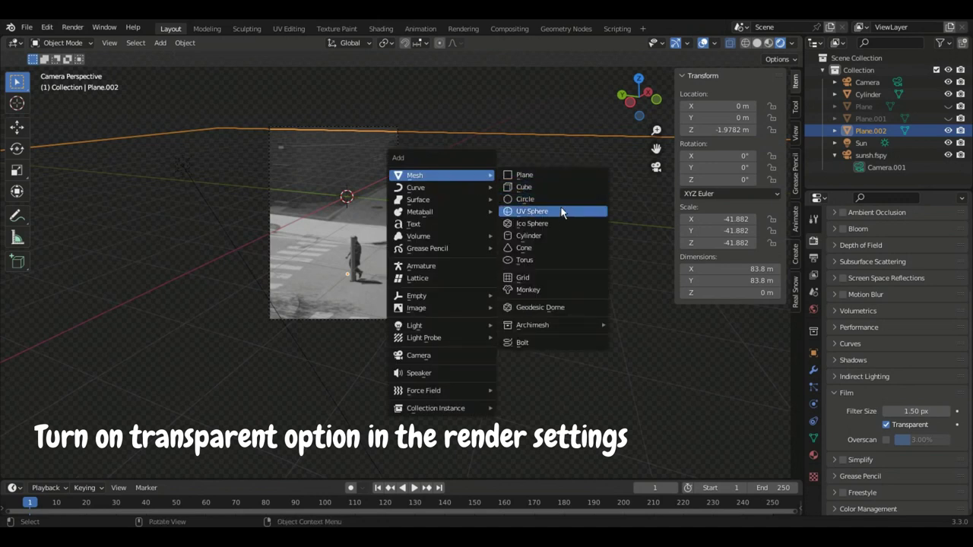
{"action": "left_click", "coordinate": [563, 212]}
{"action": "key", "text": "s"}
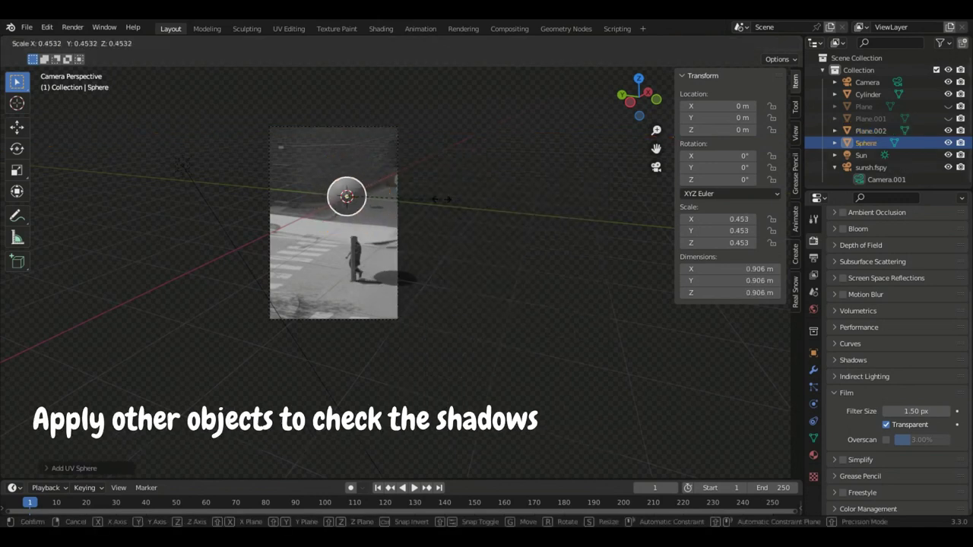
{"action": "left_click", "coordinate": [406, 214]}
{"action": "scroll", "coordinate": [405, 214], "scroll_direction": "up", "scroll_amount": 1}
{"action": "scroll", "coordinate": [406, 215], "scroll_direction": "up", "scroll_amount": 1}
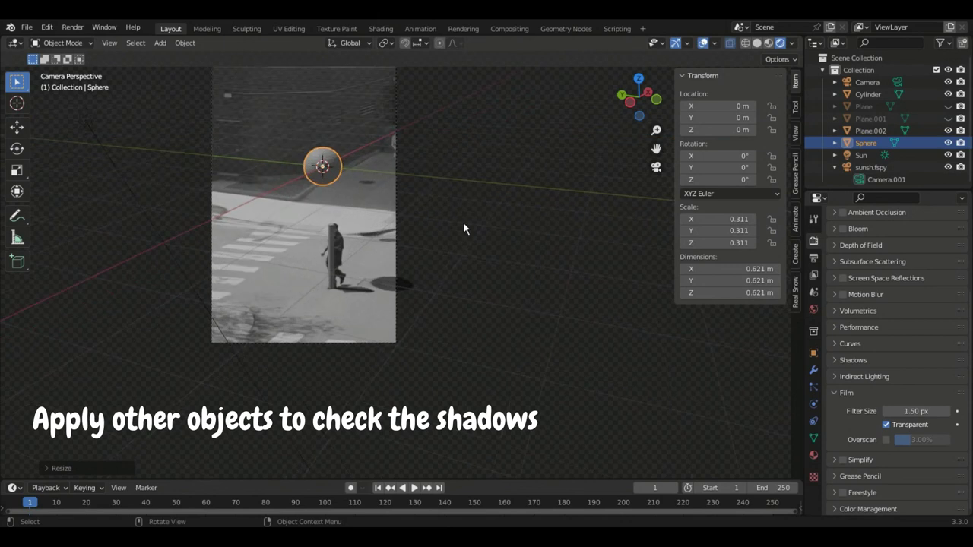
{"action": "key", "text": "g"}
{"action": "left_click", "coordinate": [370, 241]}
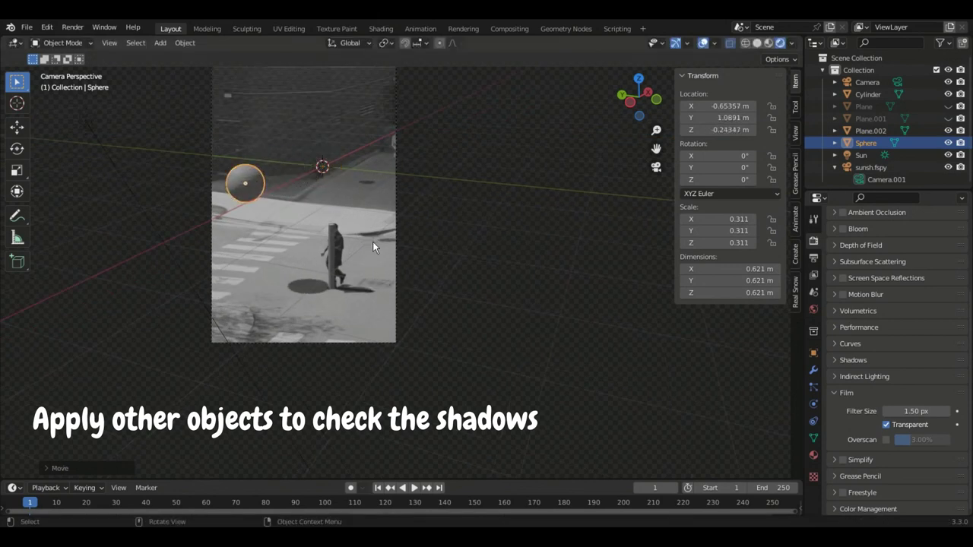
Step: Shade the sphere smooth and lower it along Z so it floats above the street
{"action": "right_click", "coordinate": [250, 189]}
{"action": "left_click", "coordinate": [248, 185]}
{"action": "key", "text": "g"}
{"action": "key", "text": "z"}
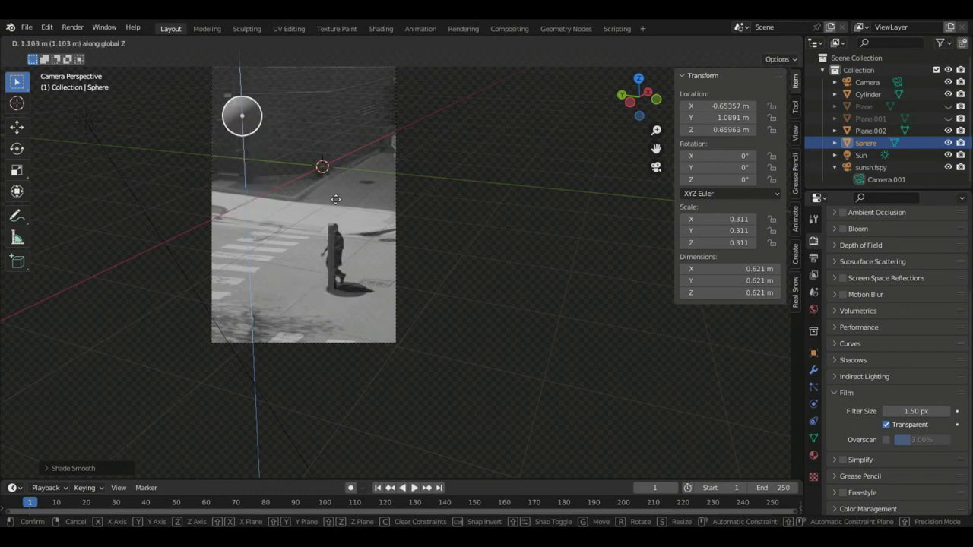
{"action": "left_click", "coordinate": [342, 289]}
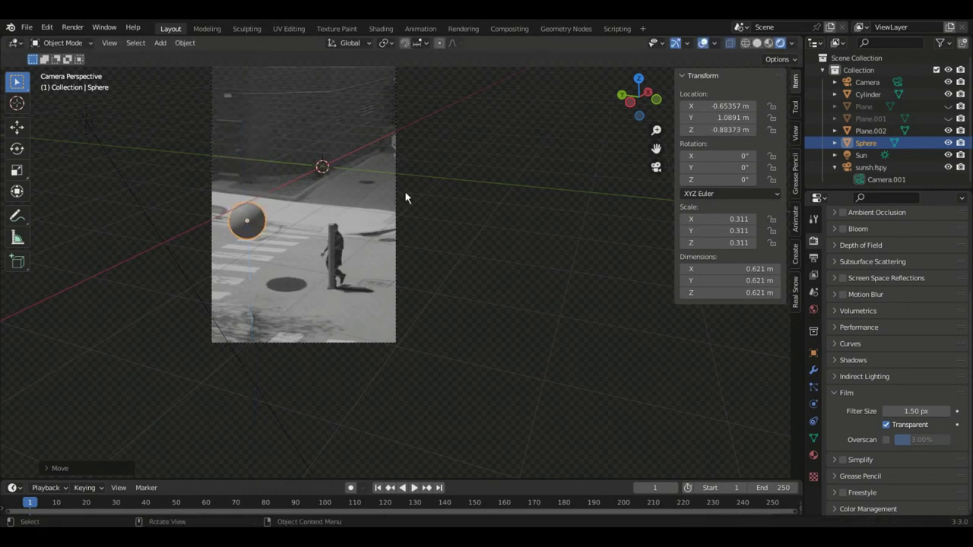
{"action": "left_click", "coordinate": [450, 212]}
{"action": "key", "text": "shift+a"}
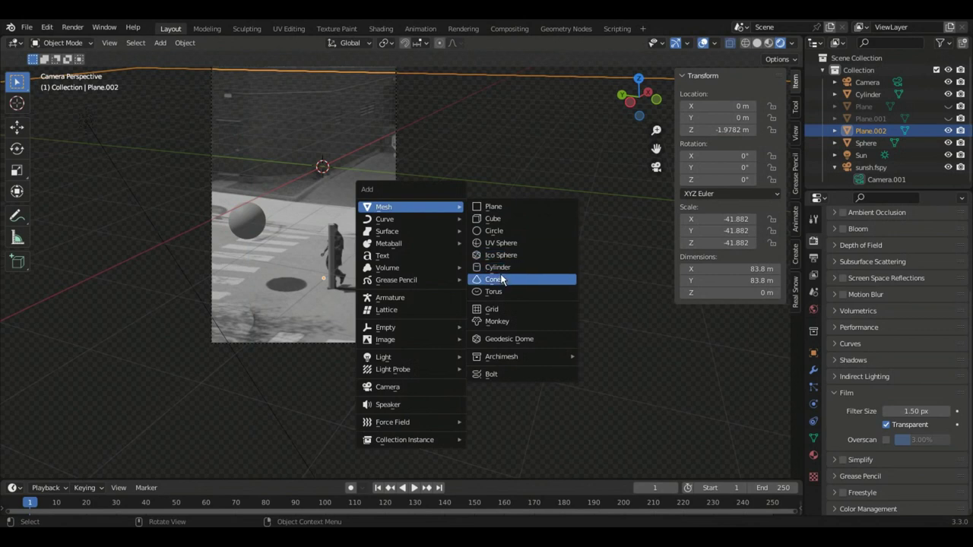
Step: Add a cone, shrink and tilt it, and place it next to the sphere
{"action": "left_click", "coordinate": [502, 281]}
{"action": "key", "text": "s"}
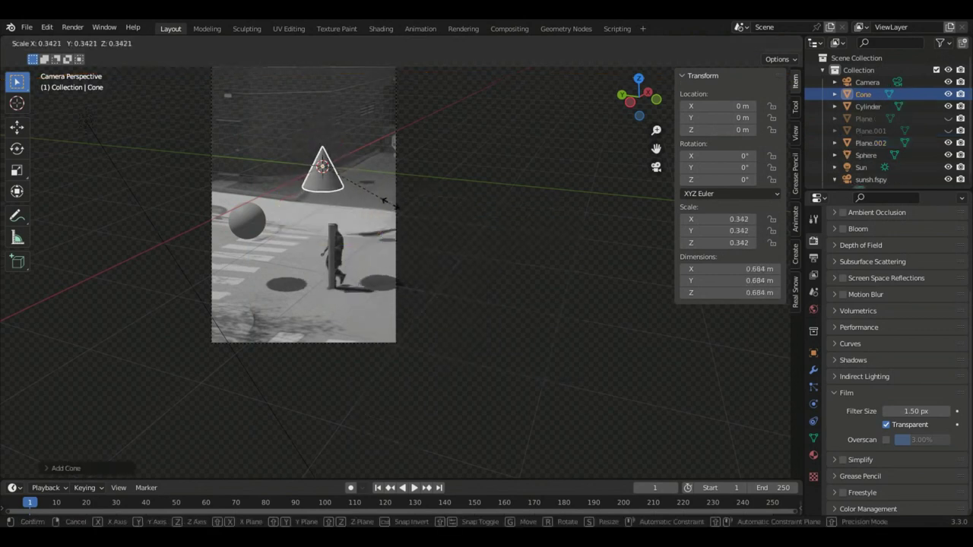
{"action": "left_click", "coordinate": [387, 171]}
{"action": "key", "text": "r"}
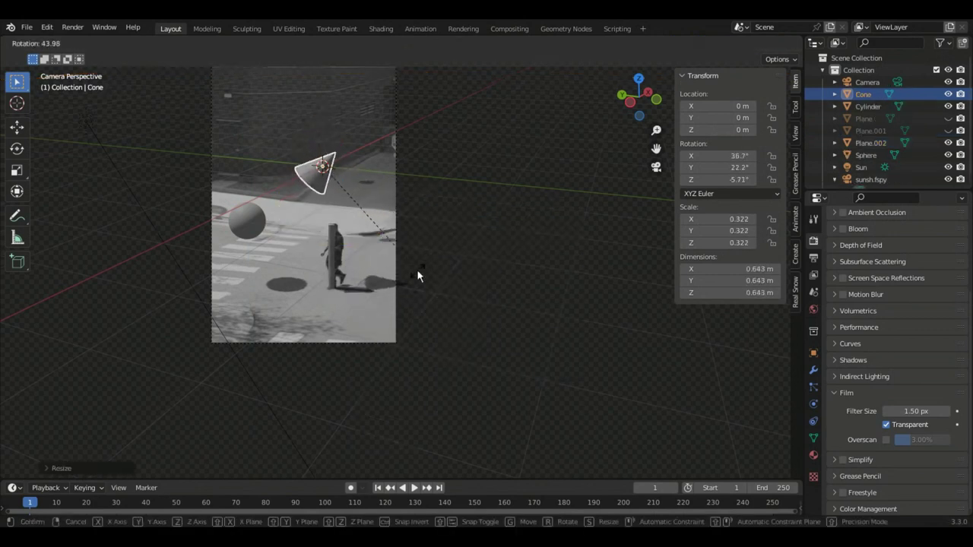
{"action": "left_click", "coordinate": [471, 277]}
{"action": "key", "text": "g"}
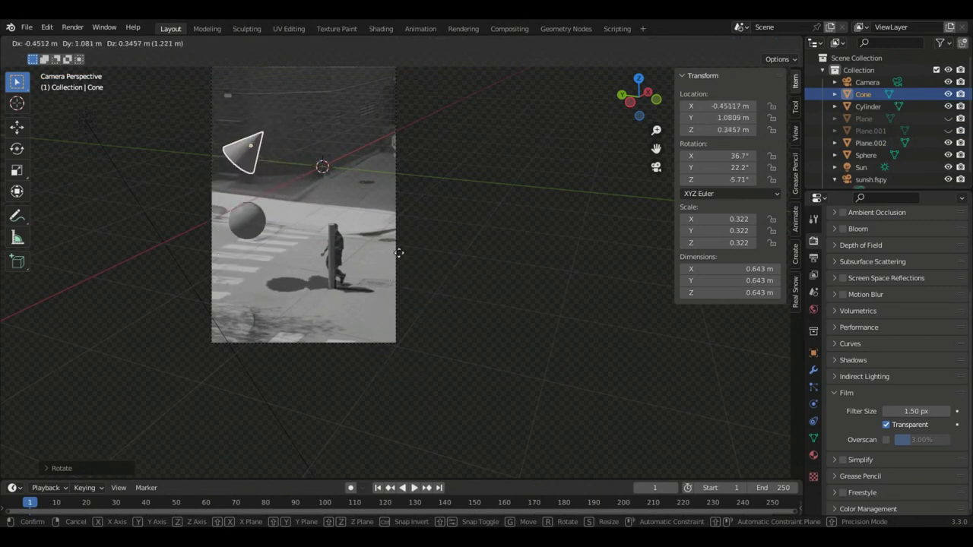
{"action": "left_click", "coordinate": [437, 328]}
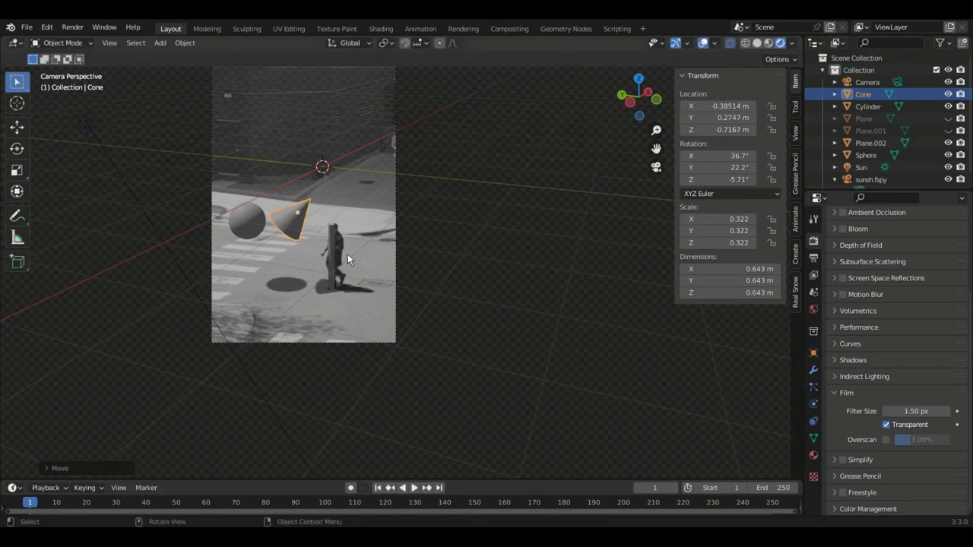
Step: Slide the cone sideways along the global X axis, then reselect the photo plane Plane.002
{"action": "key", "text": "g"}
{"action": "key", "text": "x"}
{"action": "left_click", "coordinate": [484, 276]}
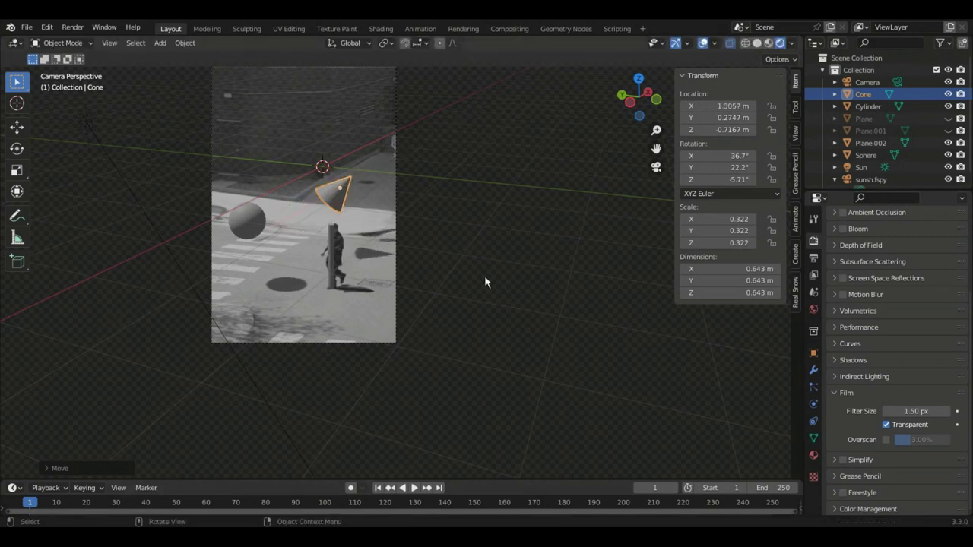
{"action": "left_click", "coordinate": [445, 315]}
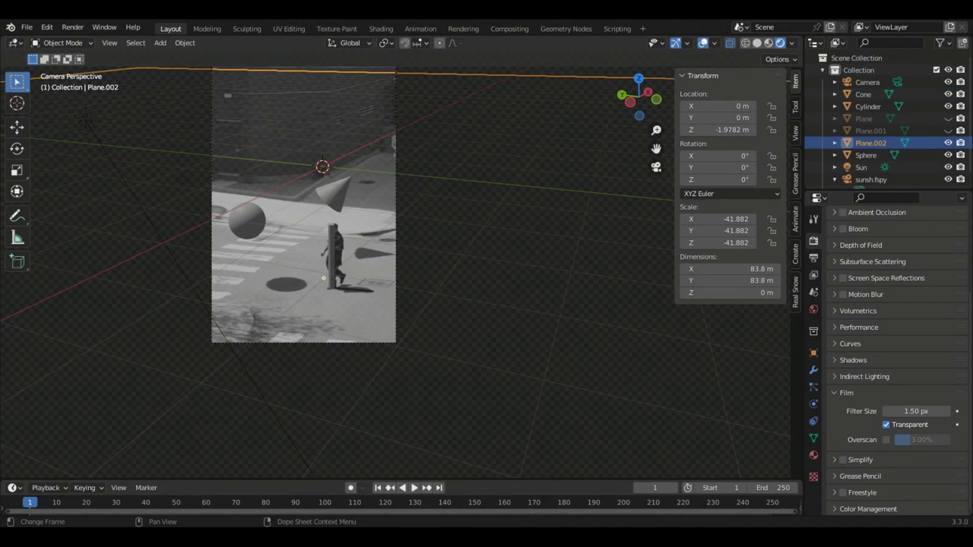